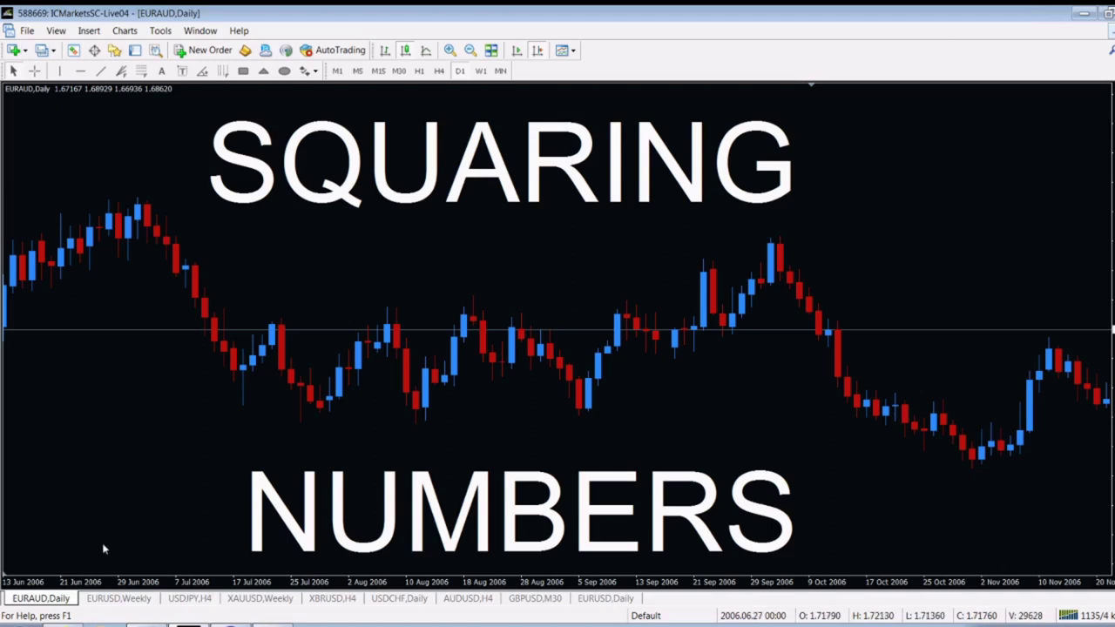
Step: Show the EURUSD weekly chart, then bring up the Firefox page deriving sin and cos of 45°
{"action": "left_click", "coordinate": [116, 599]}
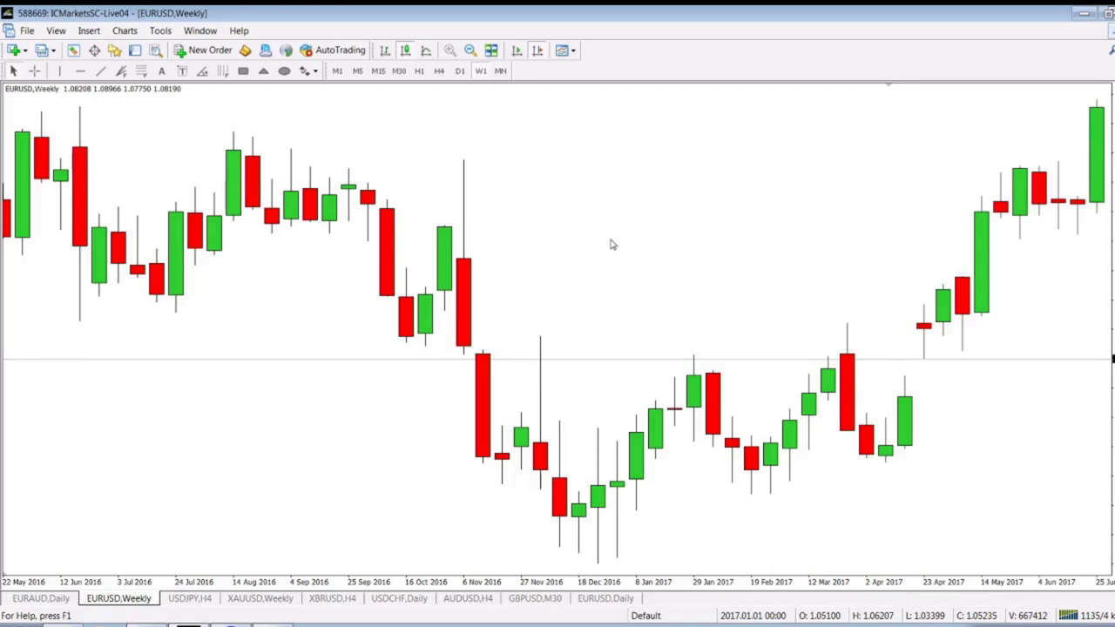
{"action": "left_click", "coordinate": [203, 625]}
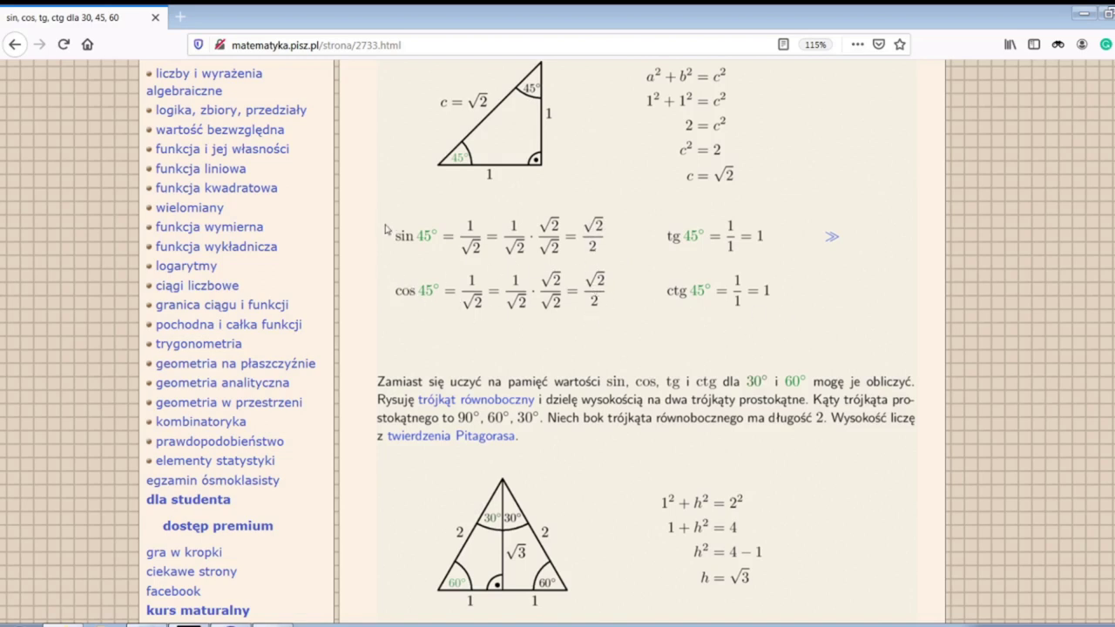
Step: Scroll the matematyka.pisz.pl page down to the 30° and 60° triangle derivations
{"action": "scroll", "coordinate": [749, 262], "scroll_direction": "down", "scroll_amount": 5}
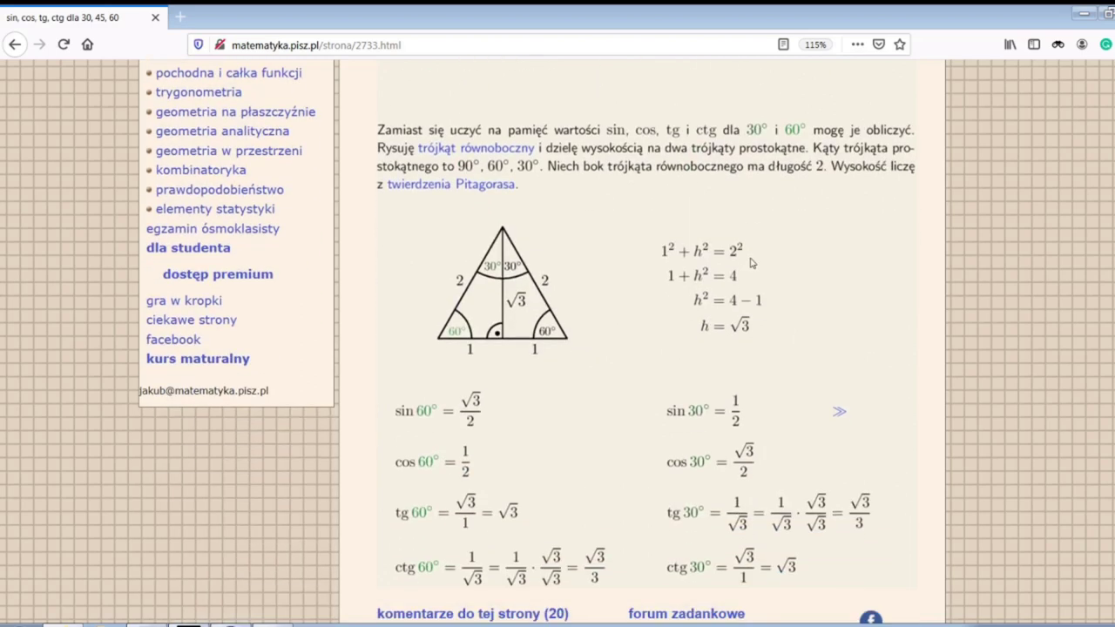
{"action": "scroll", "coordinate": [612, 231], "scroll_direction": "down", "scroll_amount": 2}
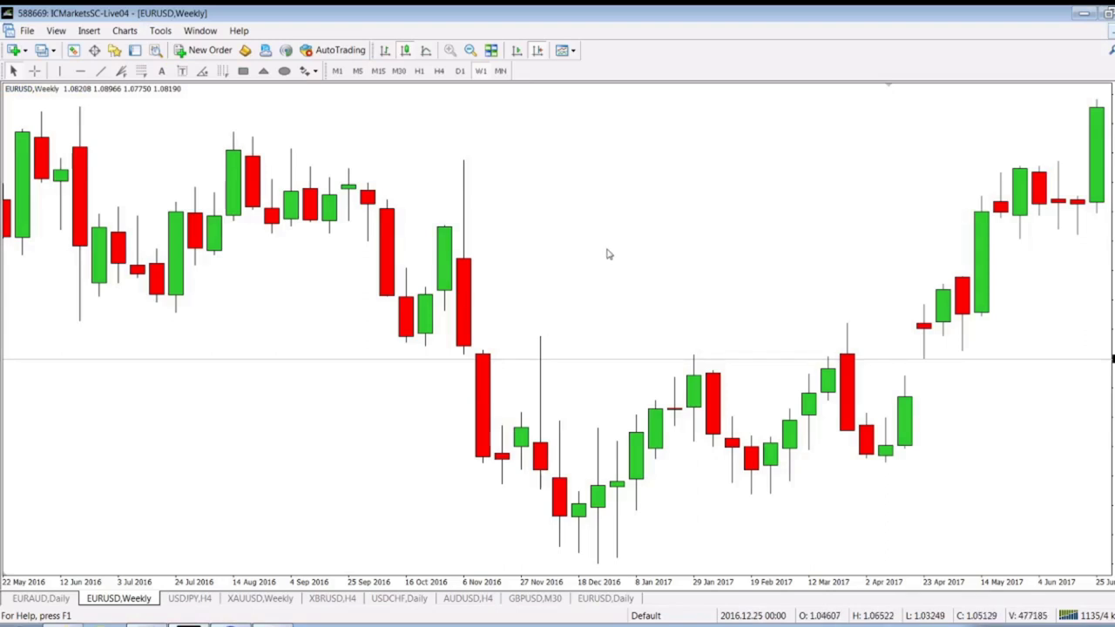
{"action": "scroll", "coordinate": [649, 267], "scroll_direction": "down", "scroll_amount": 3}
{"action": "scroll", "coordinate": [707, 269], "scroll_direction": "up", "scroll_amount": 5}
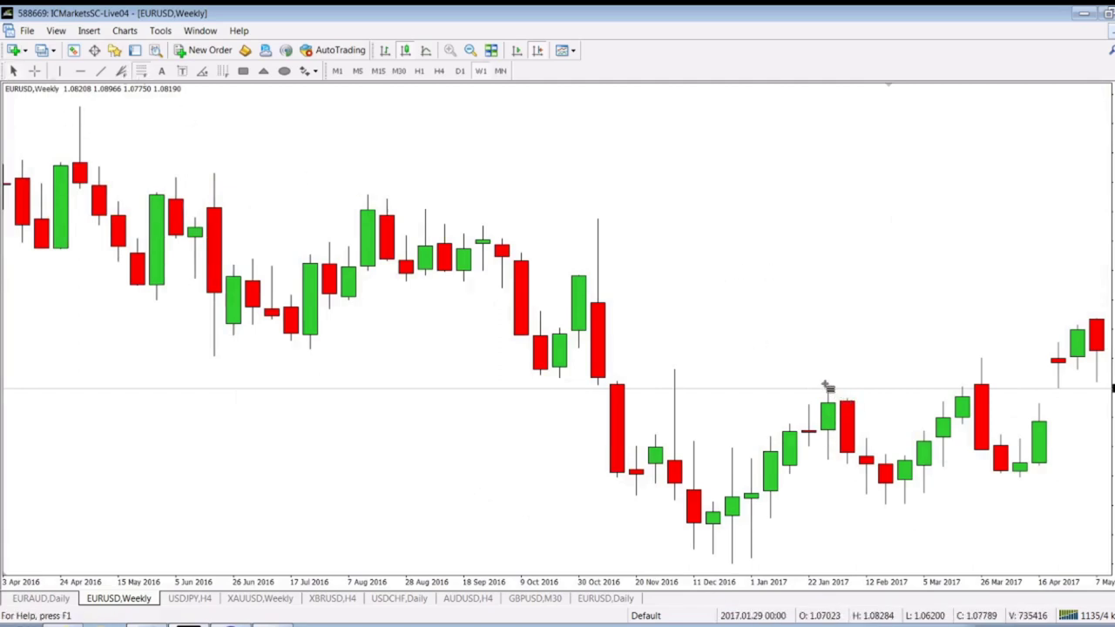
{"action": "left_click_drag", "start_coordinate": [827, 387], "coordinate": [469, 568]}
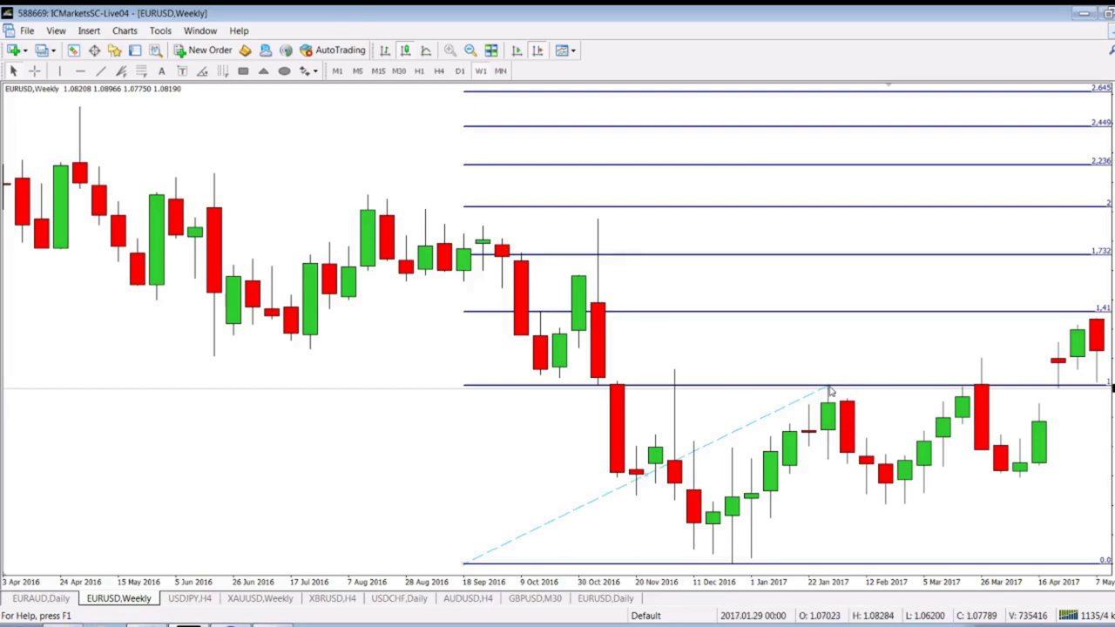
{"action": "key", "text": "BackSpace"}
{"action": "key", "text": "BackSpace"}
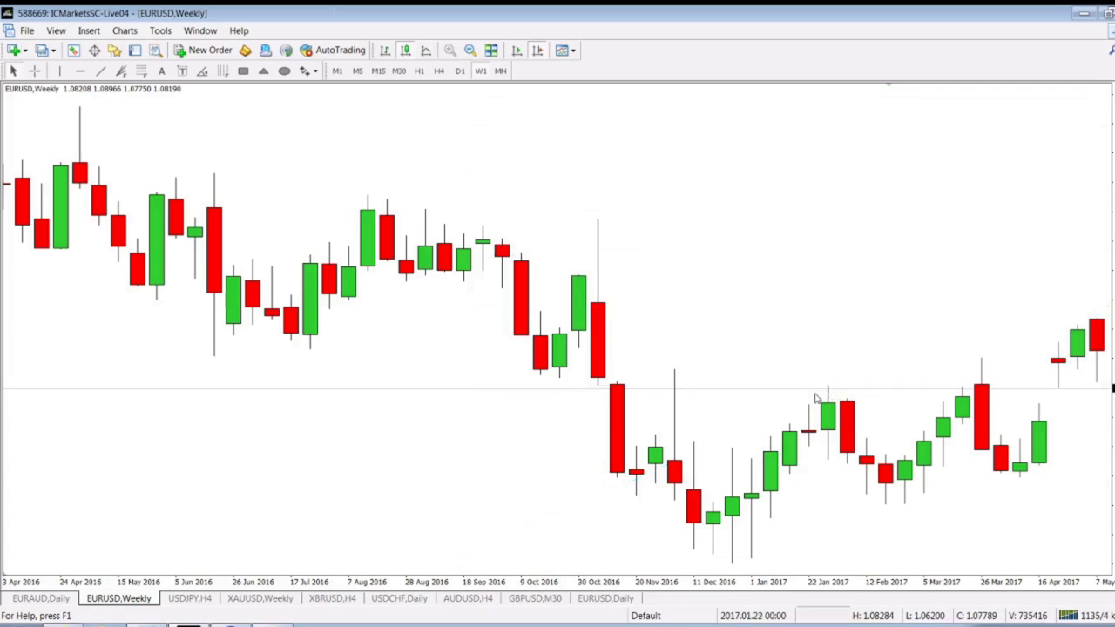
Step: Draw the square-root Fibonacci expansion (1 to 3) over the 2016 EURUSD weekly swing, then switch to D1
{"action": "left_click", "coordinate": [469, 50]}
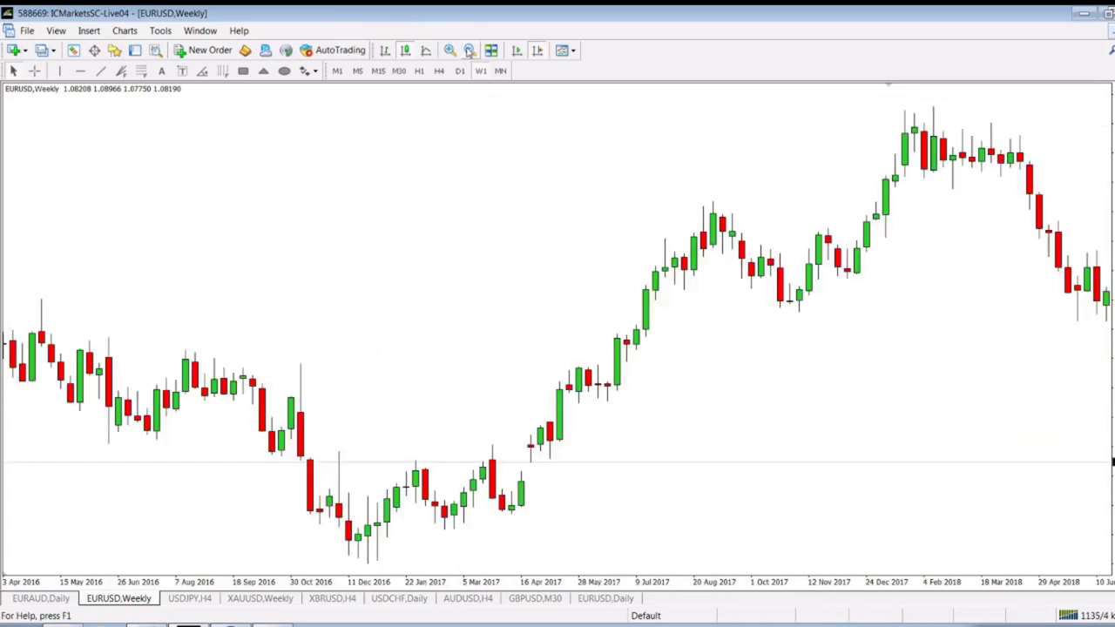
{"action": "left_click", "coordinate": [469, 50]}
{"action": "left_click_drag", "start_coordinate": [249, 179], "coordinate": [518, 174]}
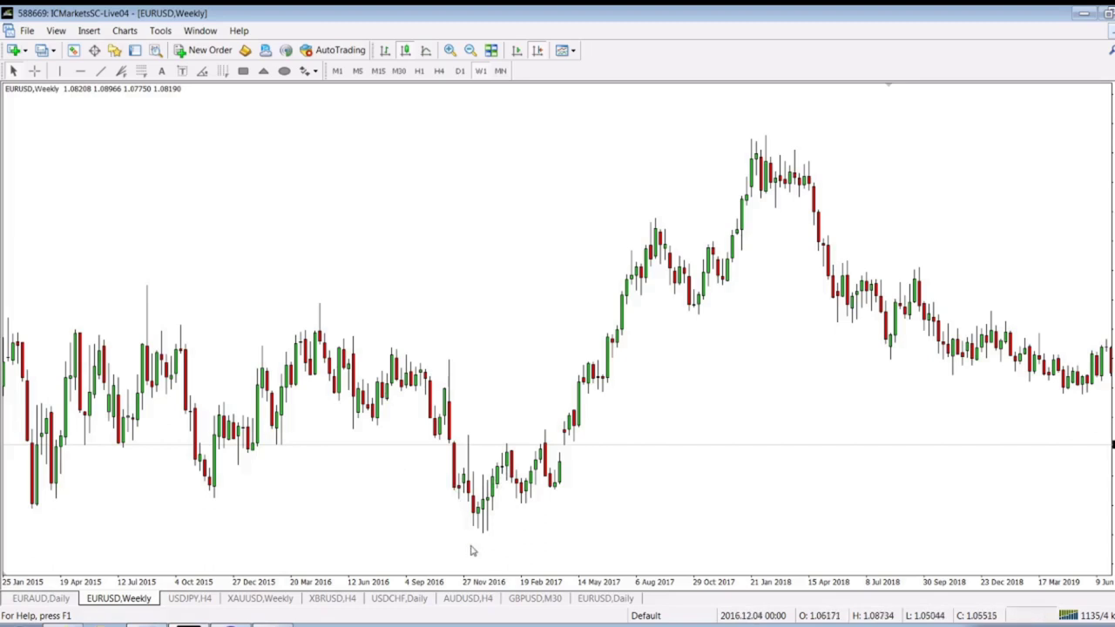
{"action": "key", "text": "plus"}
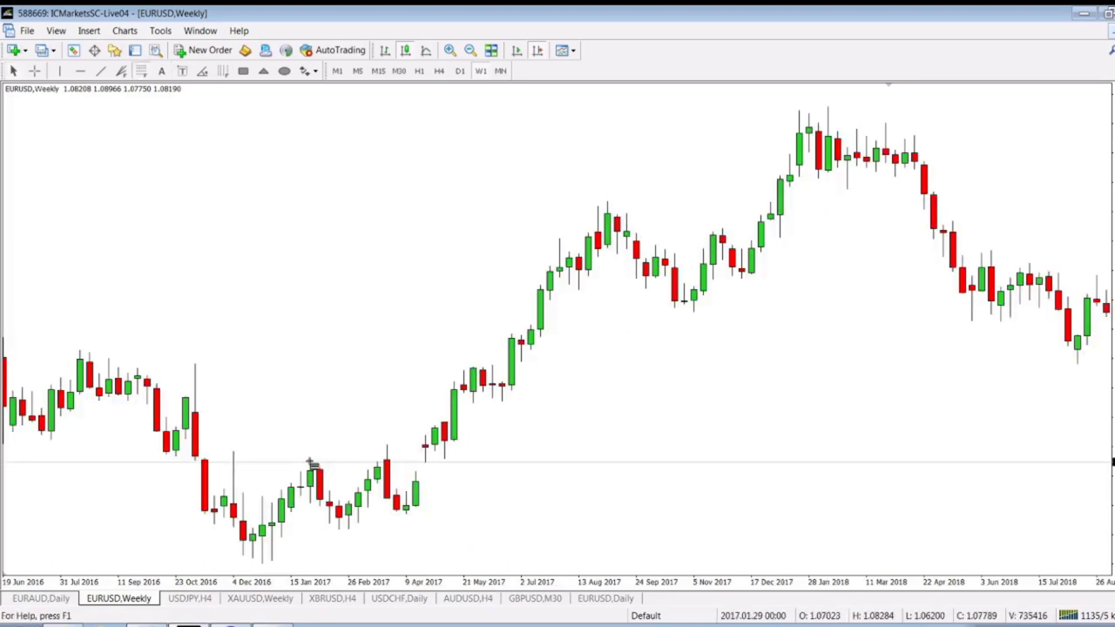
{"action": "mouse_move", "coordinate": [311, 460]}
{"action": "left_mouse_down"}
{"action": "mouse_move", "coordinate": [149, 520]}
{"action": "mouse_move", "coordinate": [83, 567]}
{"action": "left_mouse_up"}
{"action": "scroll", "coordinate": [304, 209], "scroll_direction": "up", "scroll_amount": 5}
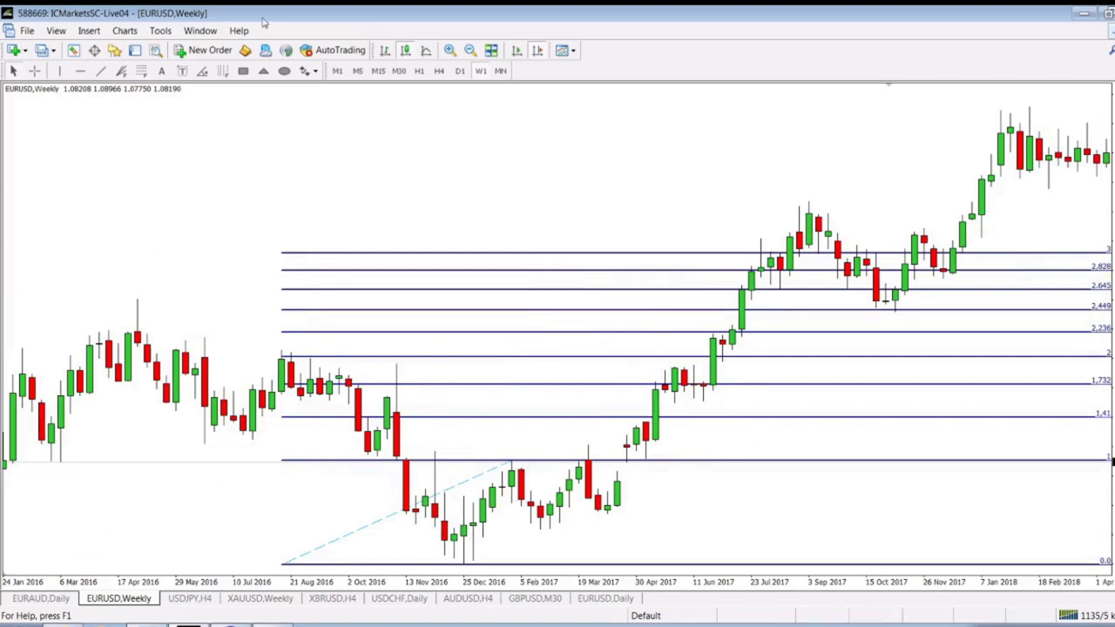
{"action": "left_click", "coordinate": [459, 71]}
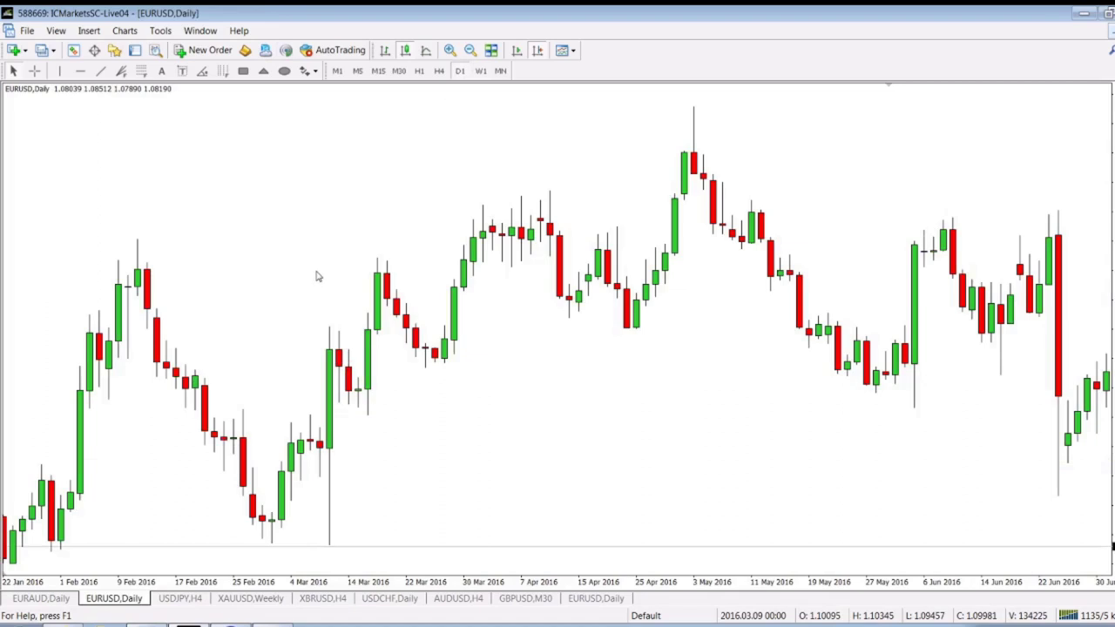
Step: On the daily chart, drag the Fibonacci expansion's end point later and higher
{"action": "key", "text": "minus"}
{"action": "key", "text": "minus"}
{"action": "key", "text": "minus"}
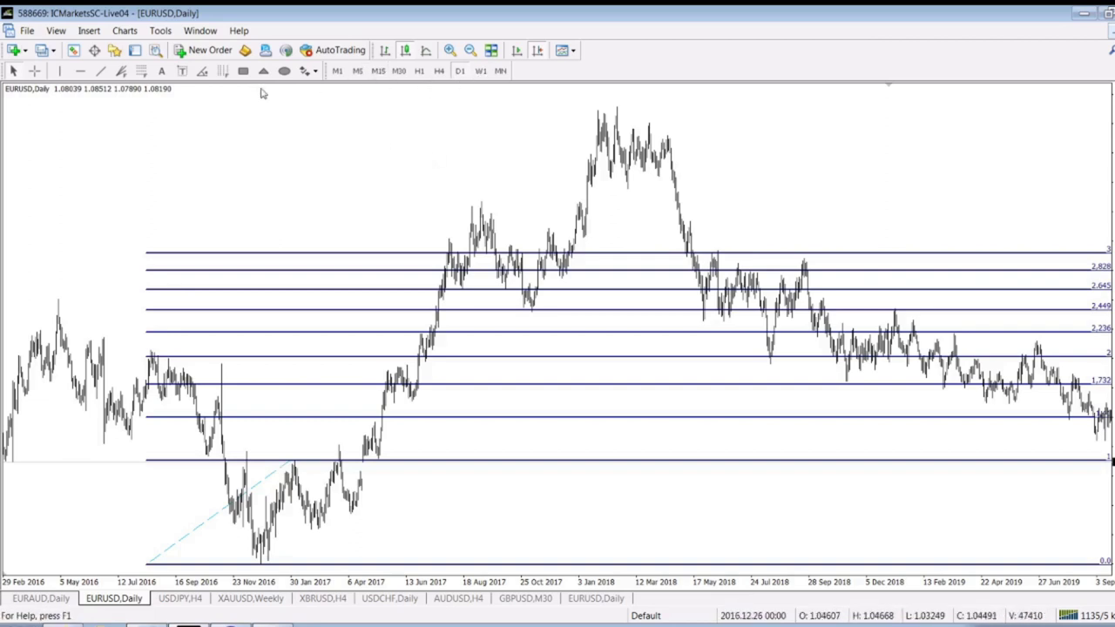
{"action": "left_click", "coordinate": [450, 50]}
{"action": "left_click", "coordinate": [449, 50]}
{"action": "scroll", "coordinate": [936, 312], "scroll_direction": "down", "scroll_amount": 10}
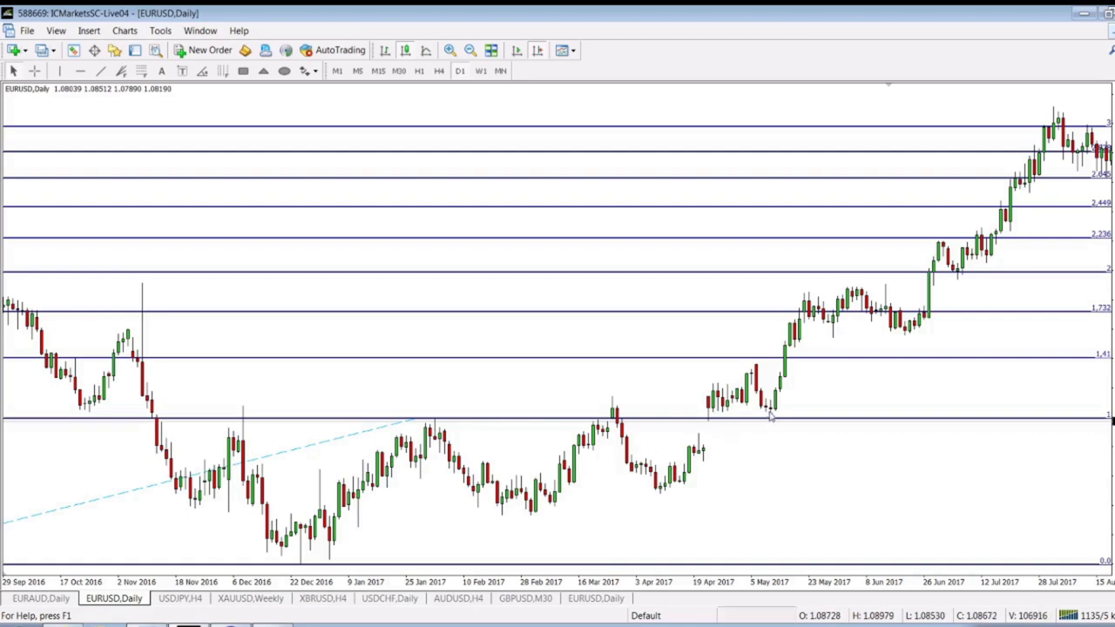
{"action": "scroll", "coordinate": [749, 416], "scroll_direction": "down", "scroll_amount": 3}
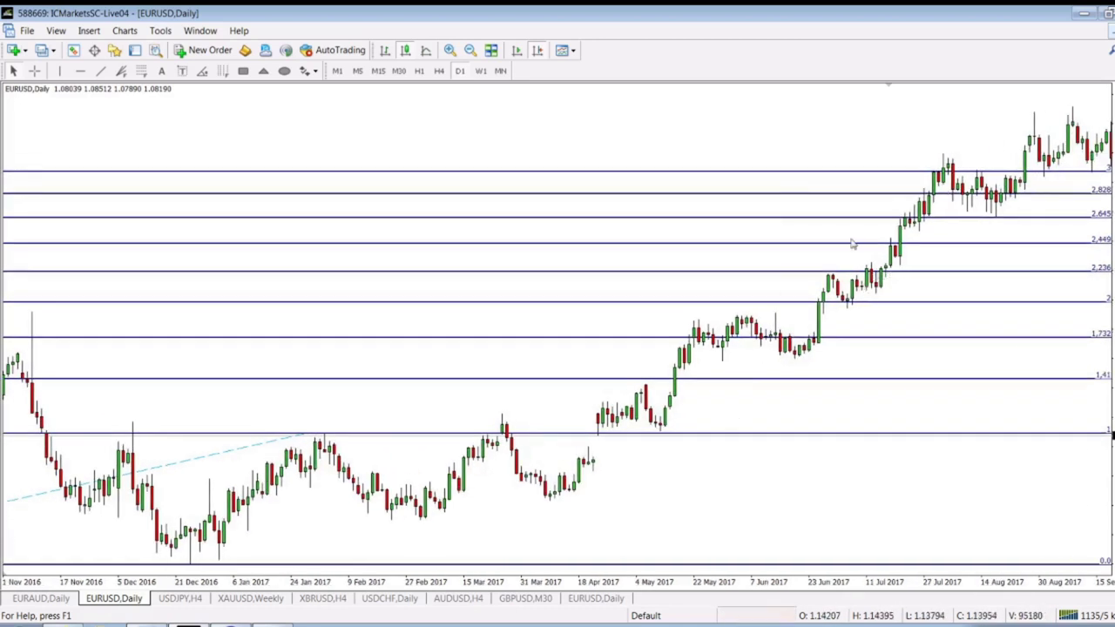
{"action": "left_click_drag", "start_coordinate": [511, 310], "coordinate": [774, 299]}
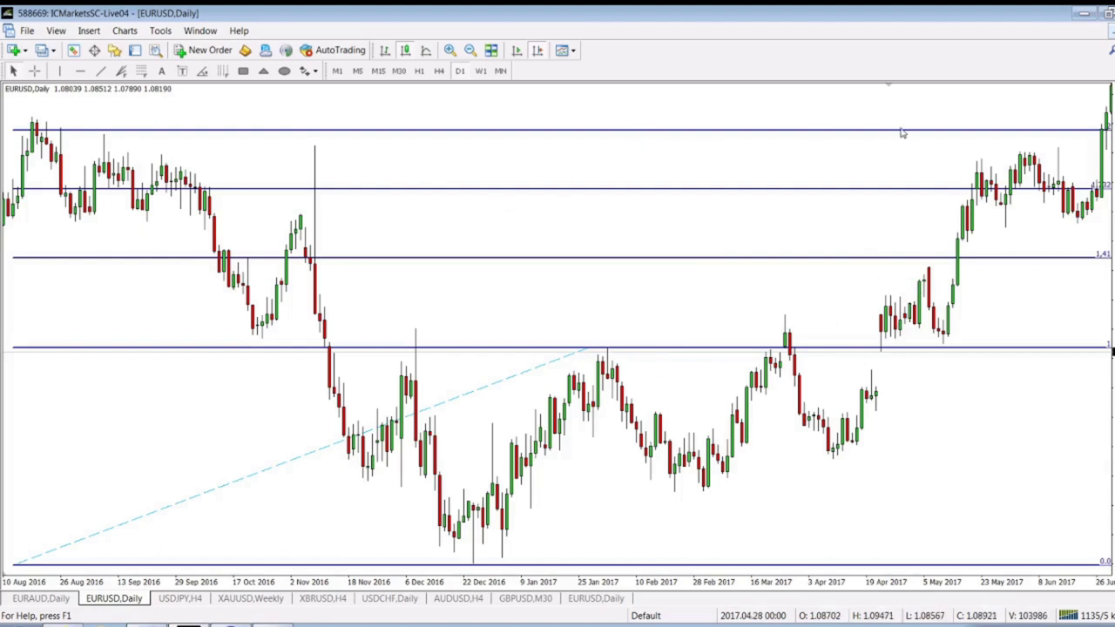
{"action": "scroll", "coordinate": [871, 157], "scroll_direction": "down", "scroll_amount": 5}
{"action": "scroll", "coordinate": [871, 183], "scroll_direction": "down", "scroll_amount": 3}
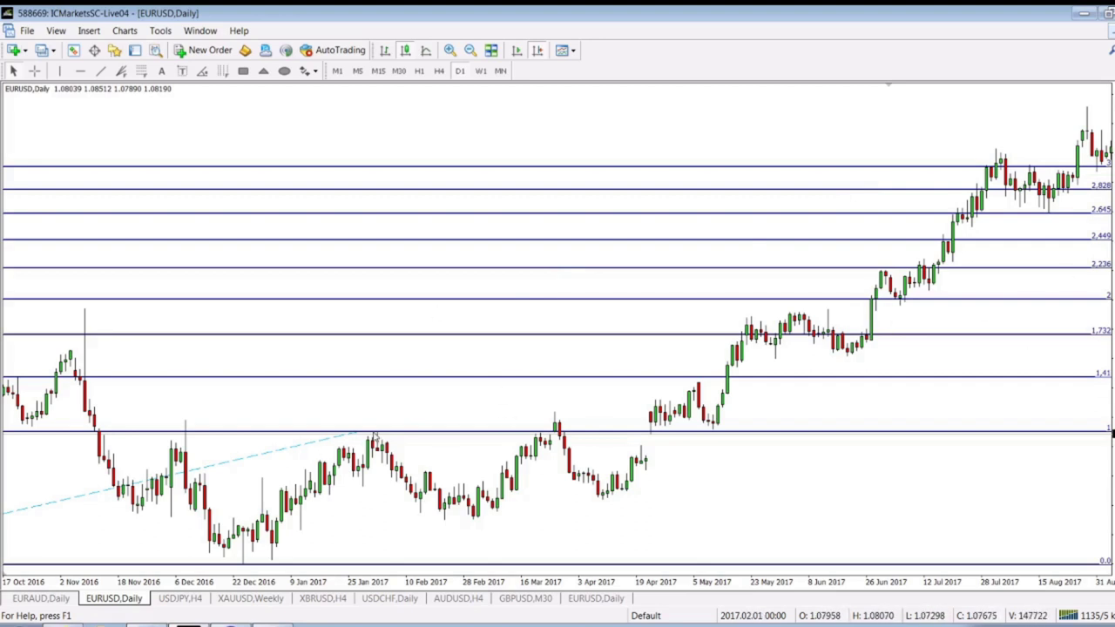
{"action": "left_click_drag", "start_coordinate": [358, 435], "coordinate": [596, 417]}
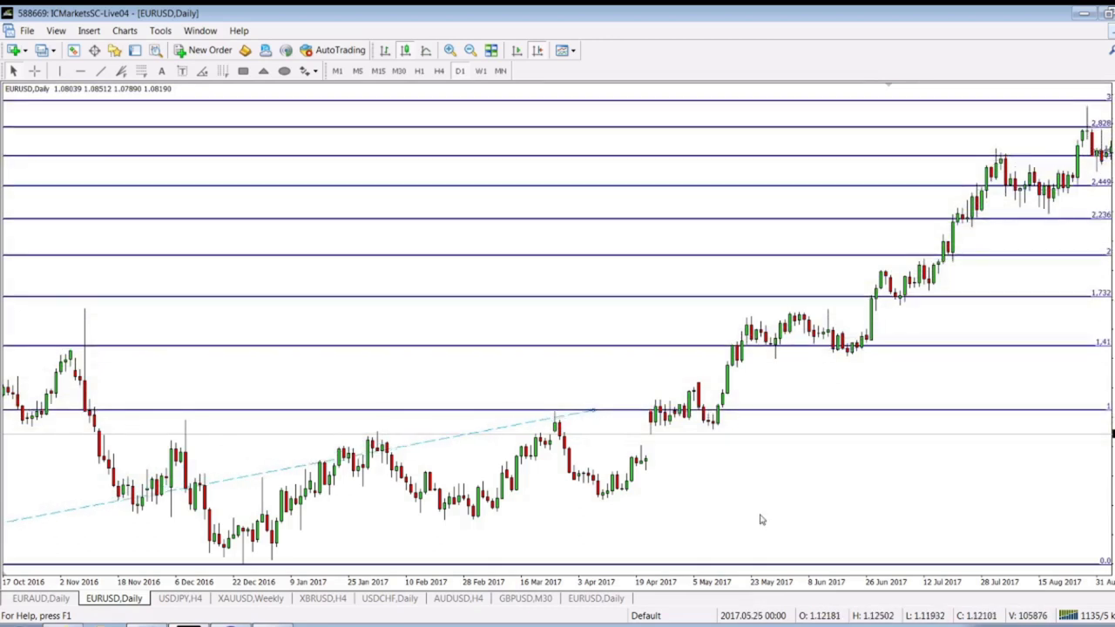
{"action": "left_click_drag", "start_coordinate": [915, 505], "coordinate": [884, 505]}
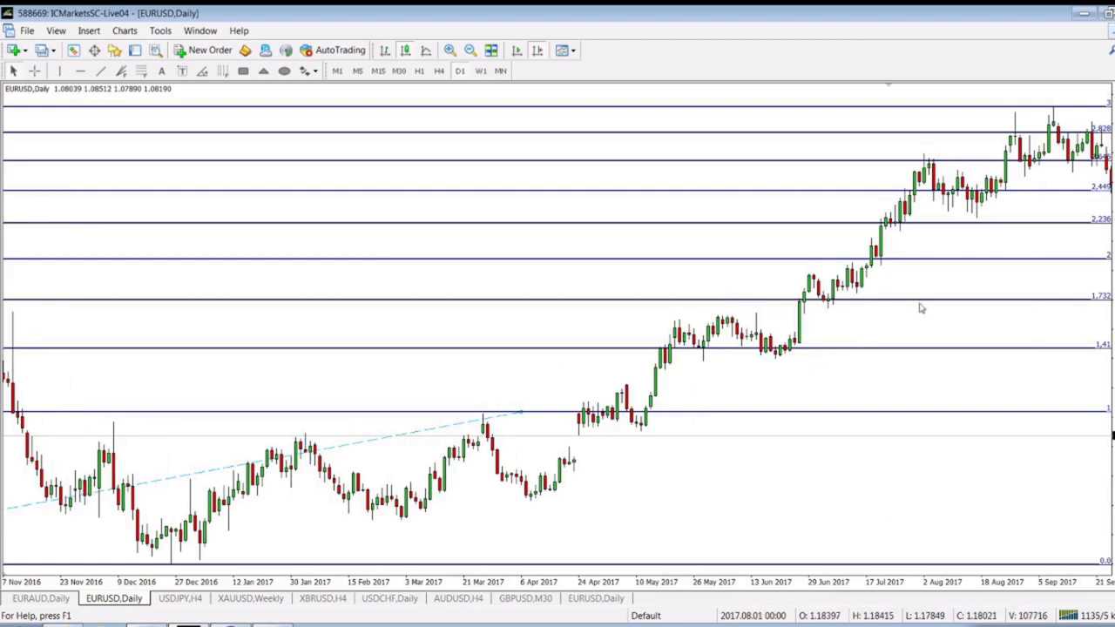
Step: Stretch the expansion's end anchor to the mid-2017 high, its dashed line reaching July 2017
{"action": "left_click_drag", "start_coordinate": [1017, 225], "coordinate": [730, 212]}
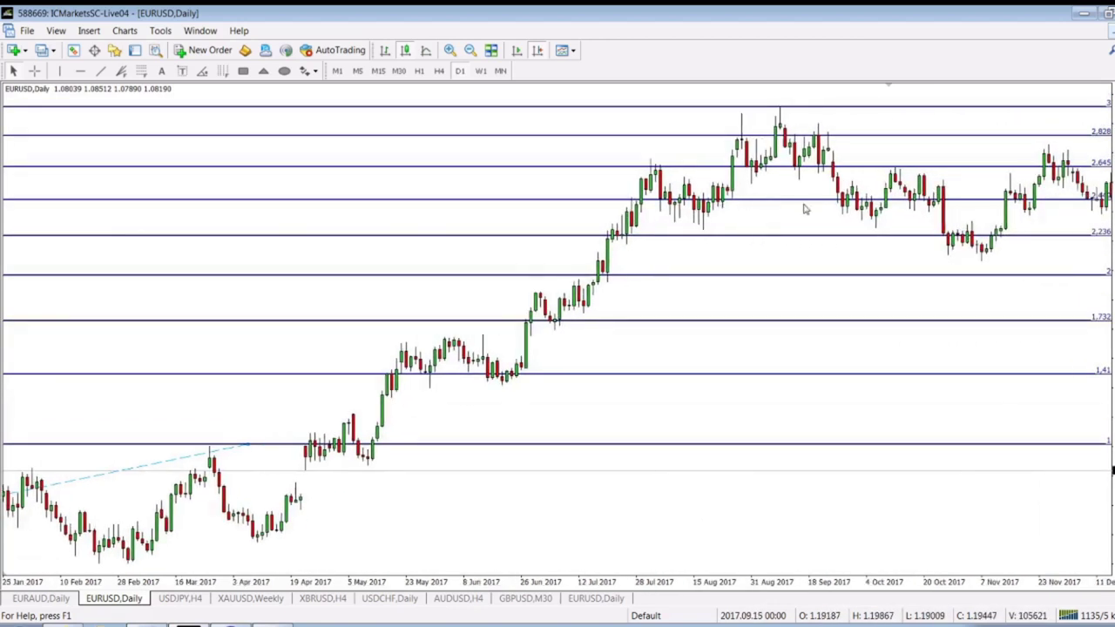
{"action": "scroll", "coordinate": [805, 209], "scroll_direction": "down", "scroll_amount": 3}
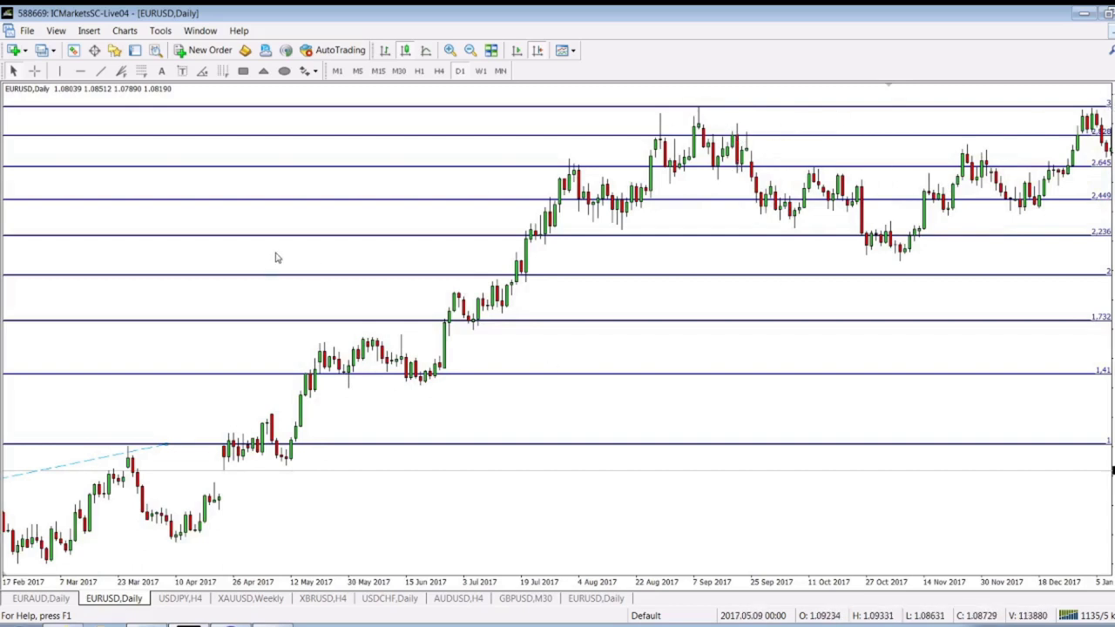
{"action": "scroll", "coordinate": [31, 322], "scroll_direction": "up", "scroll_amount": 1}
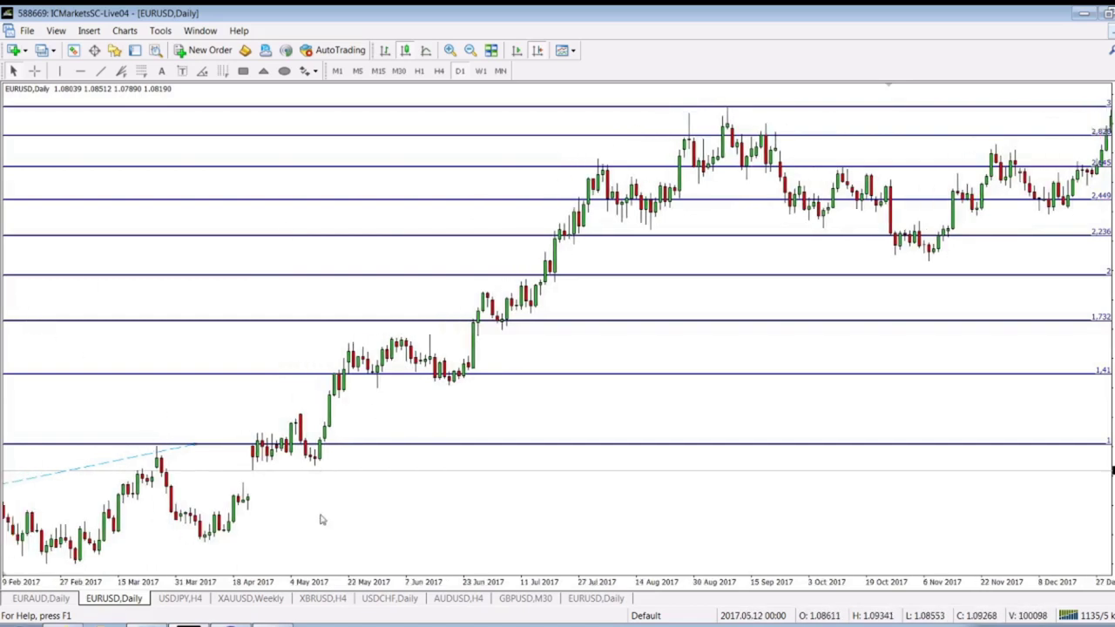
{"action": "scroll", "coordinate": [323, 519], "scroll_direction": "up", "scroll_amount": 1}
{"action": "scroll", "coordinate": [404, 512], "scroll_direction": "up", "scroll_amount": 2}
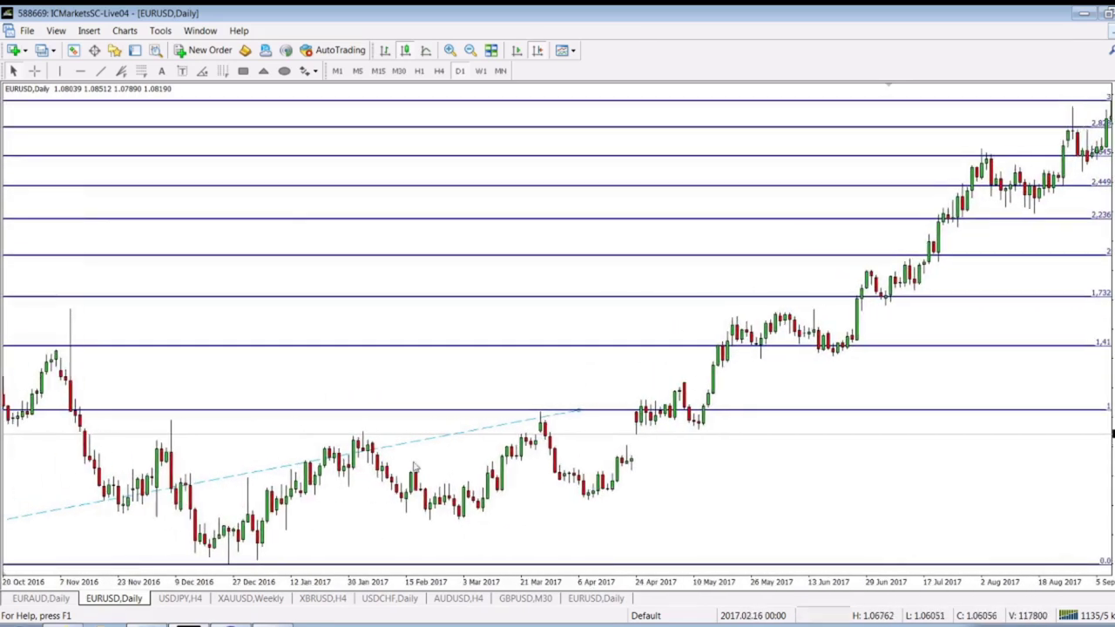
{"action": "scroll", "coordinate": [716, 269], "scroll_direction": "down", "scroll_amount": 5}
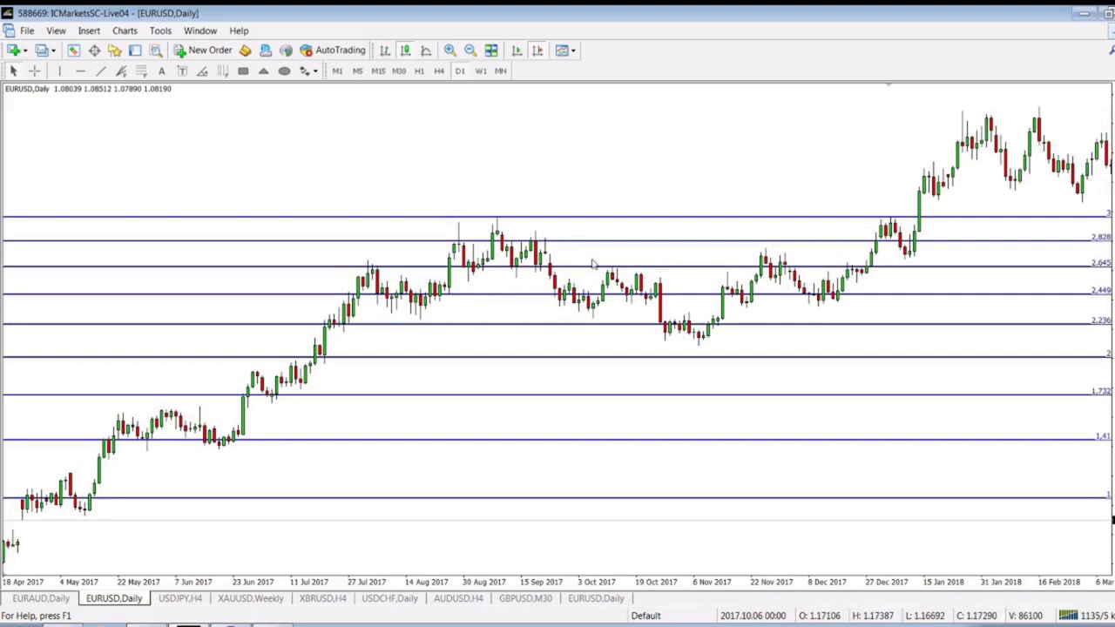
{"action": "left_click_drag", "start_coordinate": [372, 427], "coordinate": [713, 312]}
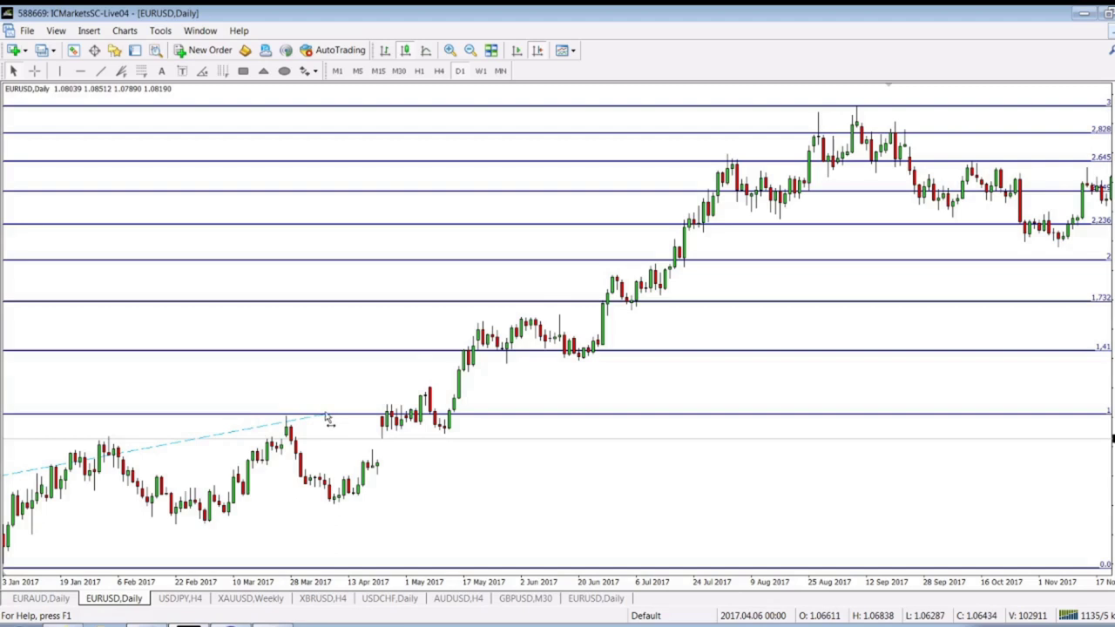
{"action": "left_click_drag", "start_coordinate": [327, 420], "coordinate": [443, 354]}
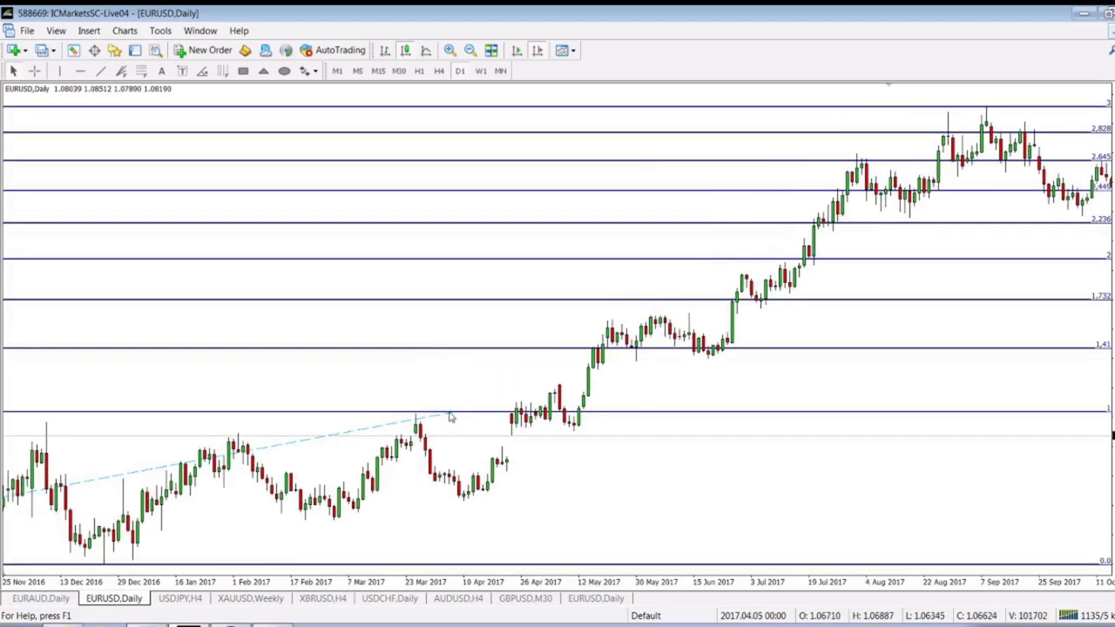
{"action": "left_click_drag", "start_coordinate": [452, 416], "coordinate": [755, 323]}
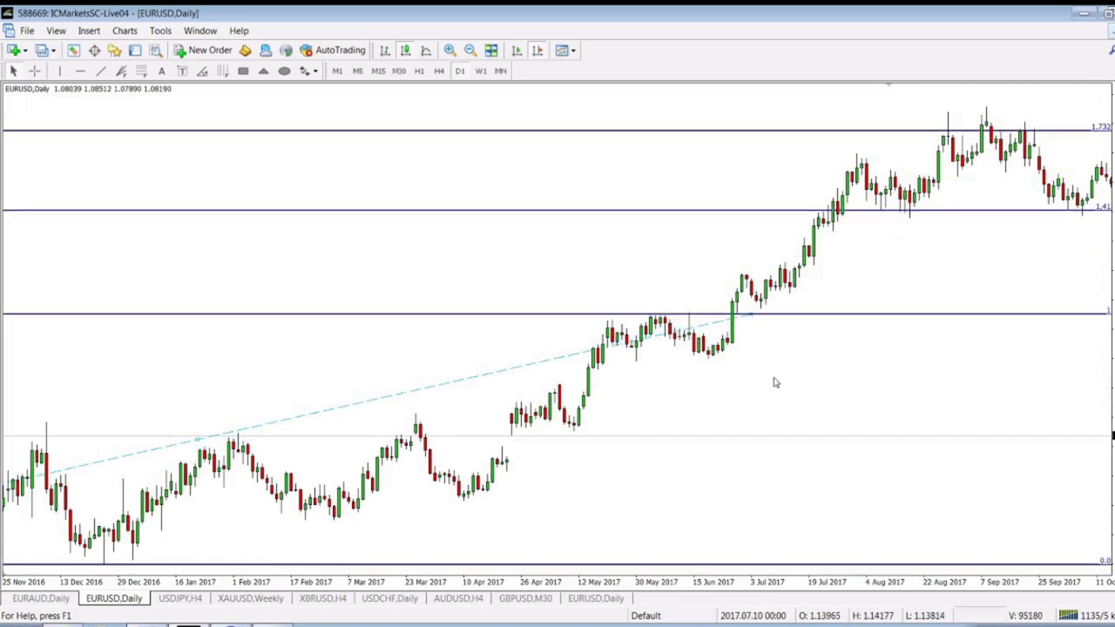
Step: Scroll the EURUSD daily chart from spring 2017 onward, then switch it to H4
{"action": "scroll", "coordinate": [945, 411], "scroll_direction": "down", "scroll_amount": 3}
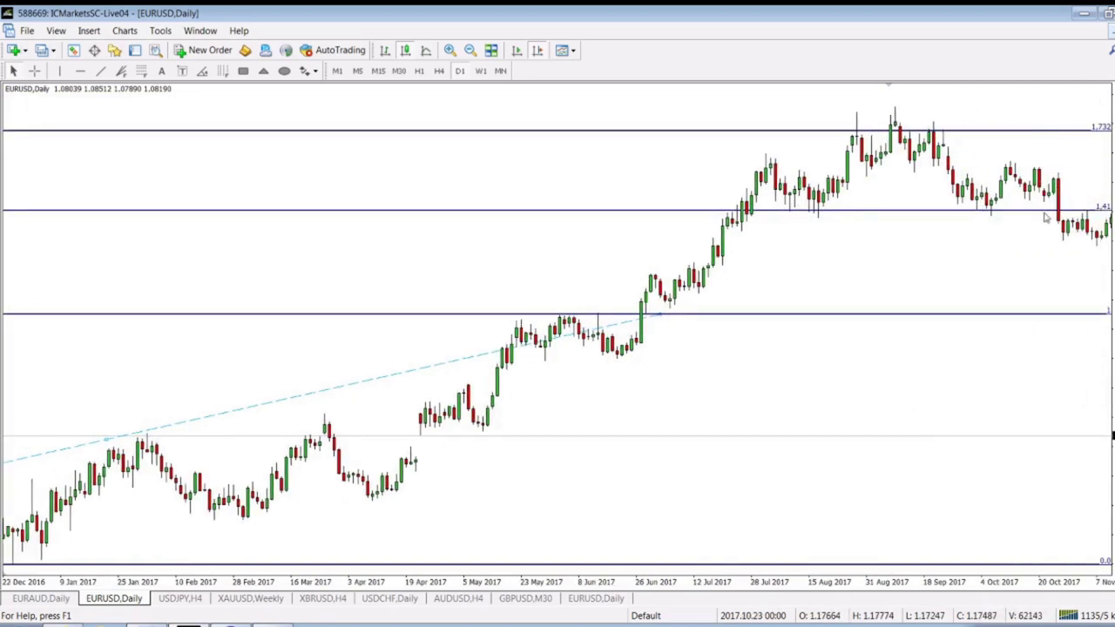
{"action": "left_click_drag", "start_coordinate": [945, 134], "coordinate": [620, 193]}
{"action": "scroll", "coordinate": [1002, 243], "scroll_direction": "down", "scroll_amount": 3}
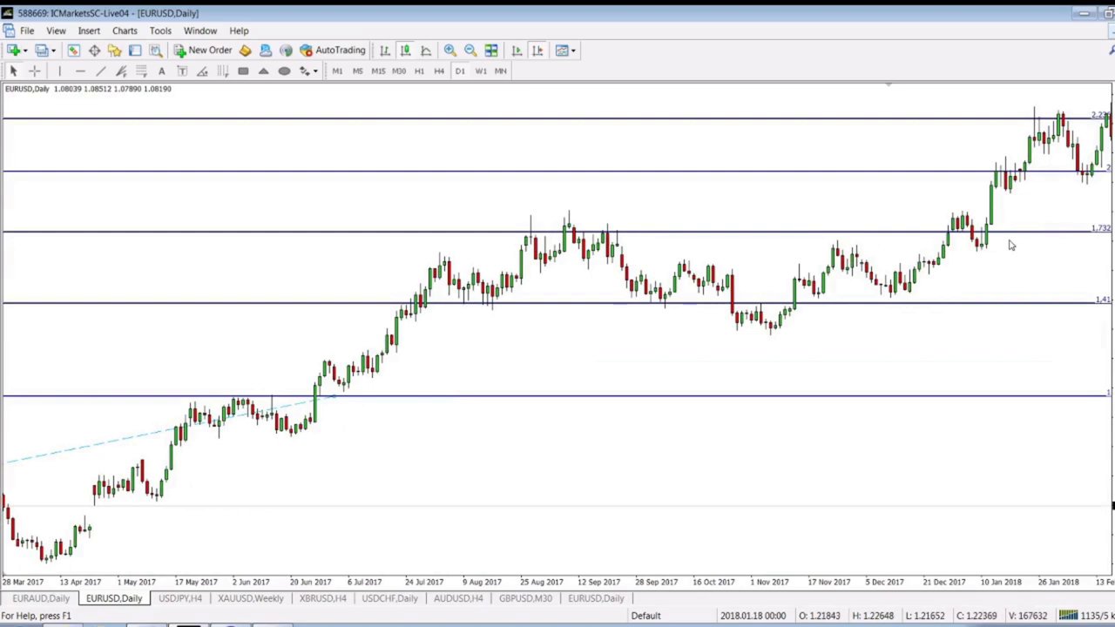
{"action": "scroll", "coordinate": [1030, 153], "scroll_direction": "down", "scroll_amount": 6}
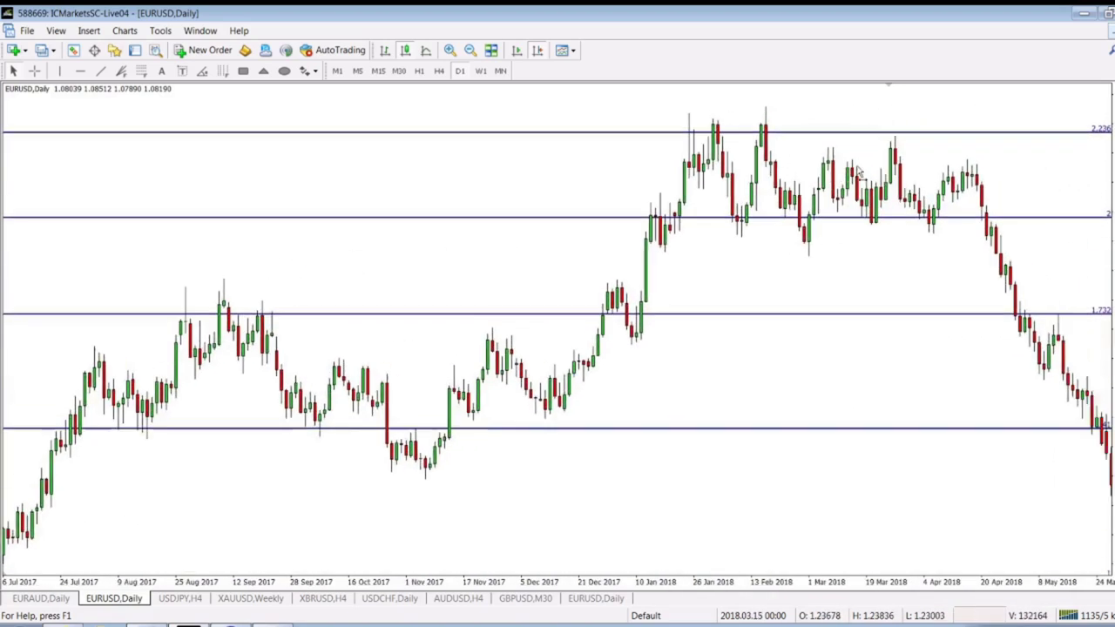
{"action": "scroll", "coordinate": [802, 270], "scroll_direction": "down", "scroll_amount": 3}
{"action": "scroll", "coordinate": [1085, 316], "scroll_direction": "down", "scroll_amount": 6}
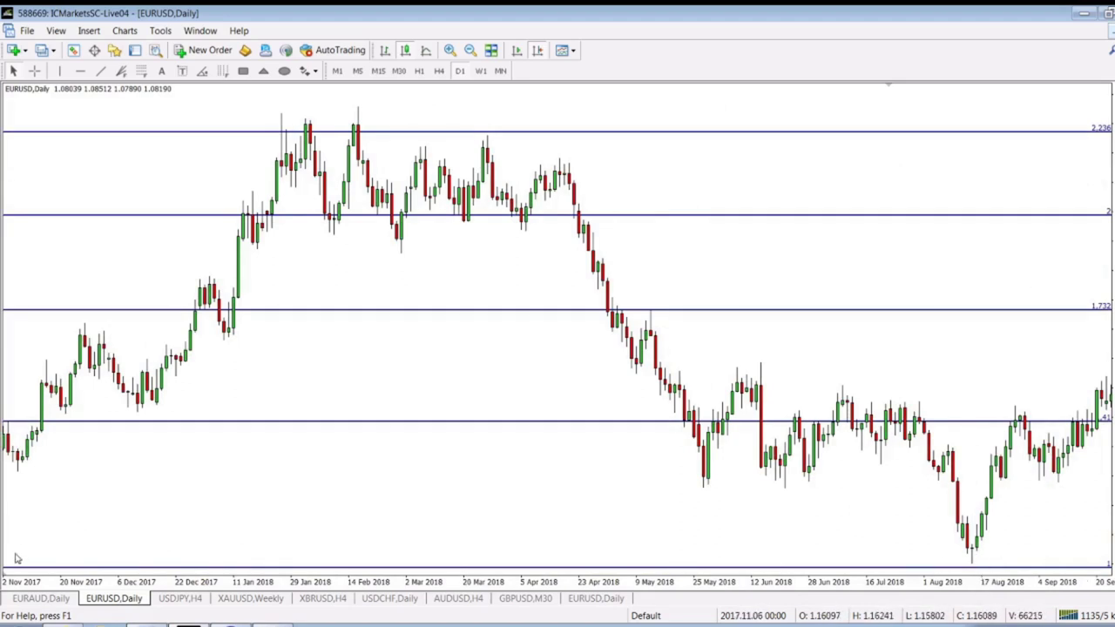
{"action": "scroll", "coordinate": [823, 279], "scroll_direction": "down", "scroll_amount": 5}
{"action": "scroll", "coordinate": [741, 214], "scroll_direction": "down", "scroll_amount": 5}
{"action": "scroll", "coordinate": [879, 214], "scroll_direction": "down", "scroll_amount": 2}
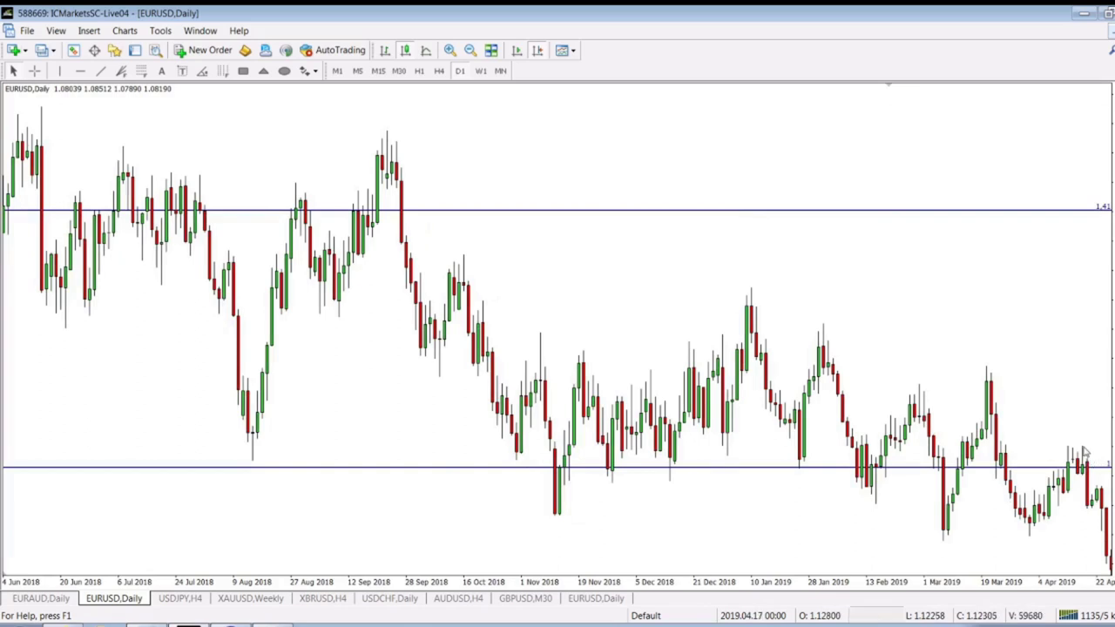
{"action": "scroll", "coordinate": [1084, 451], "scroll_direction": "down", "scroll_amount": 5}
{"action": "scroll", "coordinate": [1038, 341], "scroll_direction": "down", "scroll_amount": 8}
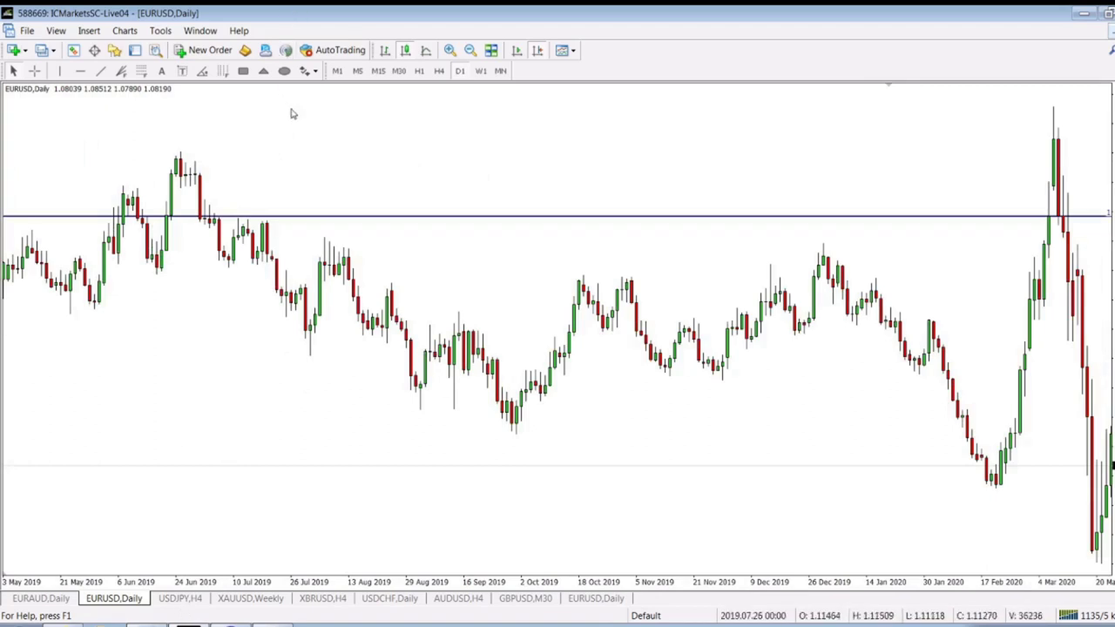
{"action": "left_click", "coordinate": [439, 70]}
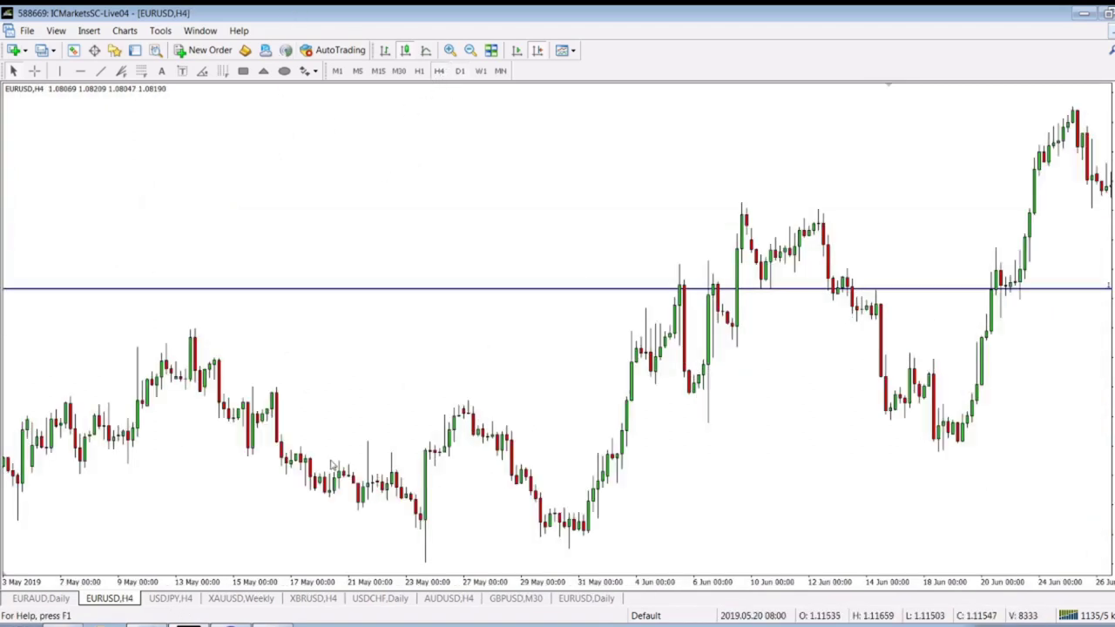
Step: On the USDJPY H4 chart, draw a Fibonacci expansion from the 9 March 2020 low
{"action": "left_click", "coordinate": [174, 599]}
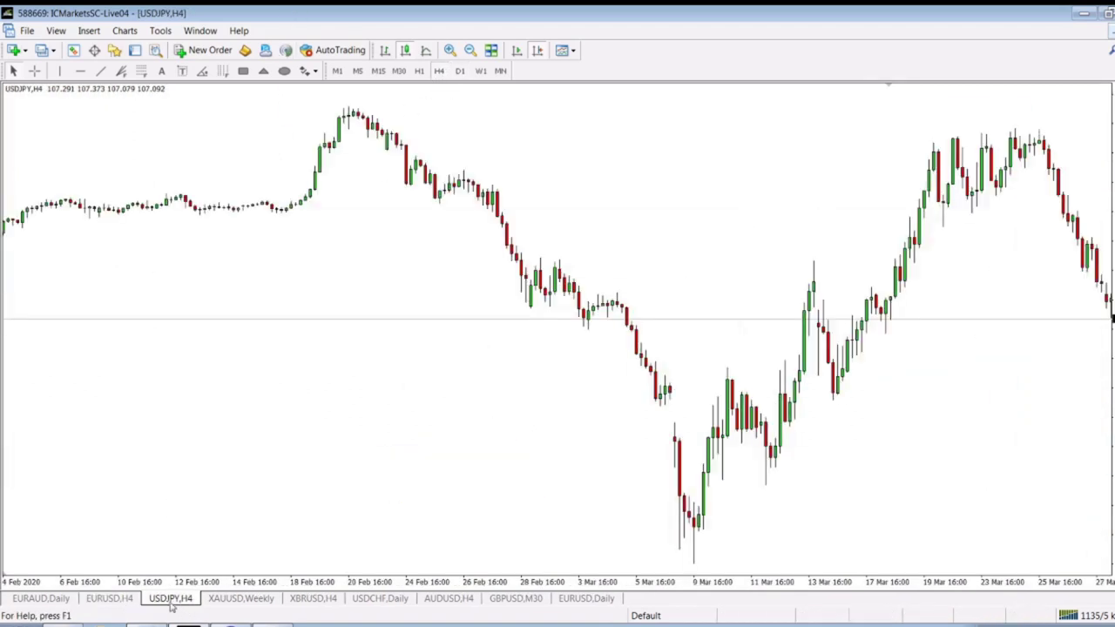
{"action": "left_click_drag", "start_coordinate": [903, 362], "coordinate": [868, 357]}
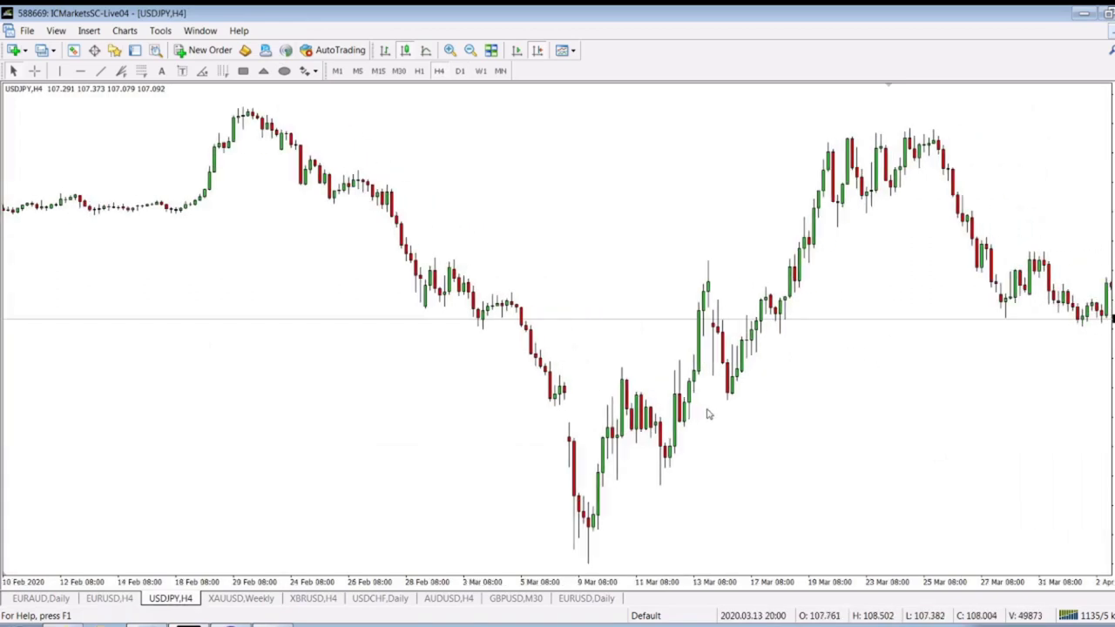
{"action": "scroll", "coordinate": [796, 373], "scroll_direction": "down", "scroll_amount": 5}
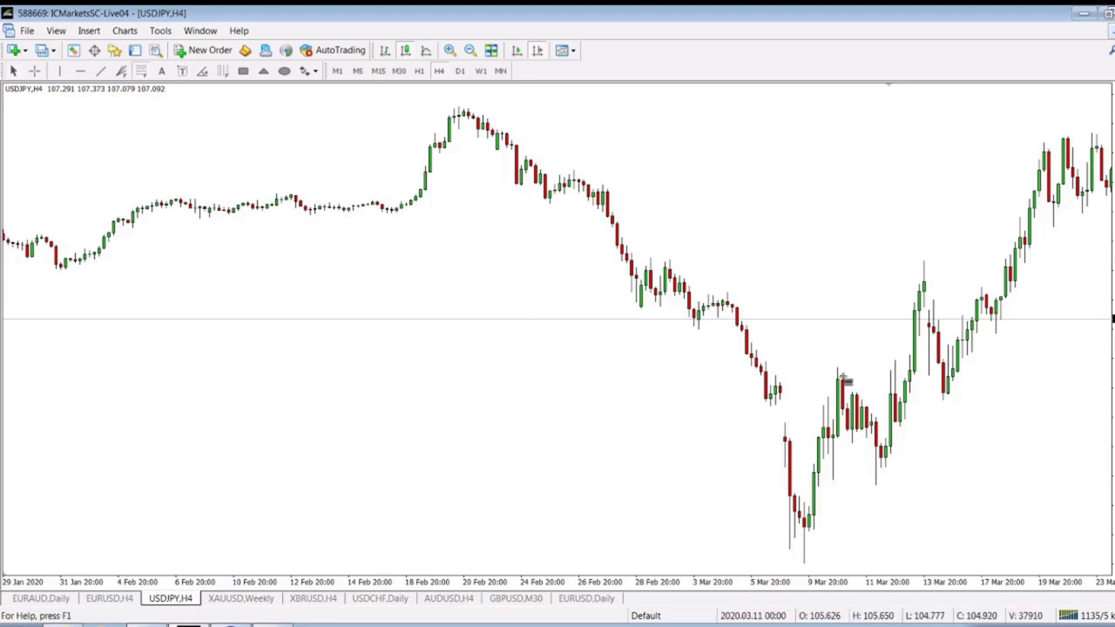
{"action": "left_click_drag", "start_coordinate": [841, 370], "coordinate": [610, 568]}
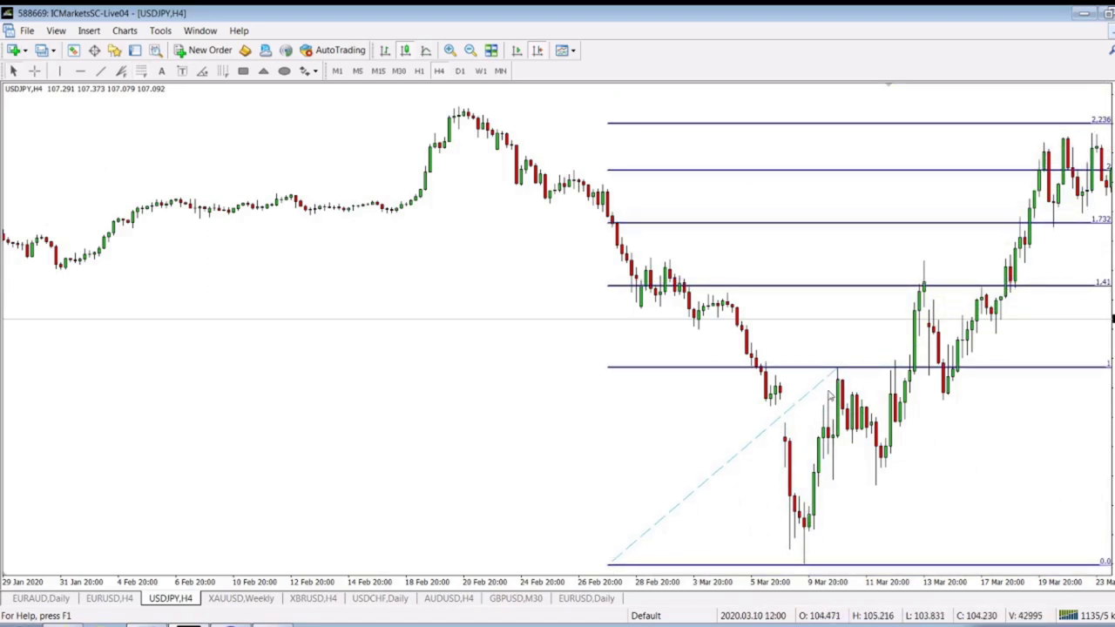
Step: Adjust the expansion's top and 0.0 anchors so levels span 0 to 2.828
{"action": "left_click_drag", "start_coordinate": [838, 372], "coordinate": [862, 380]}
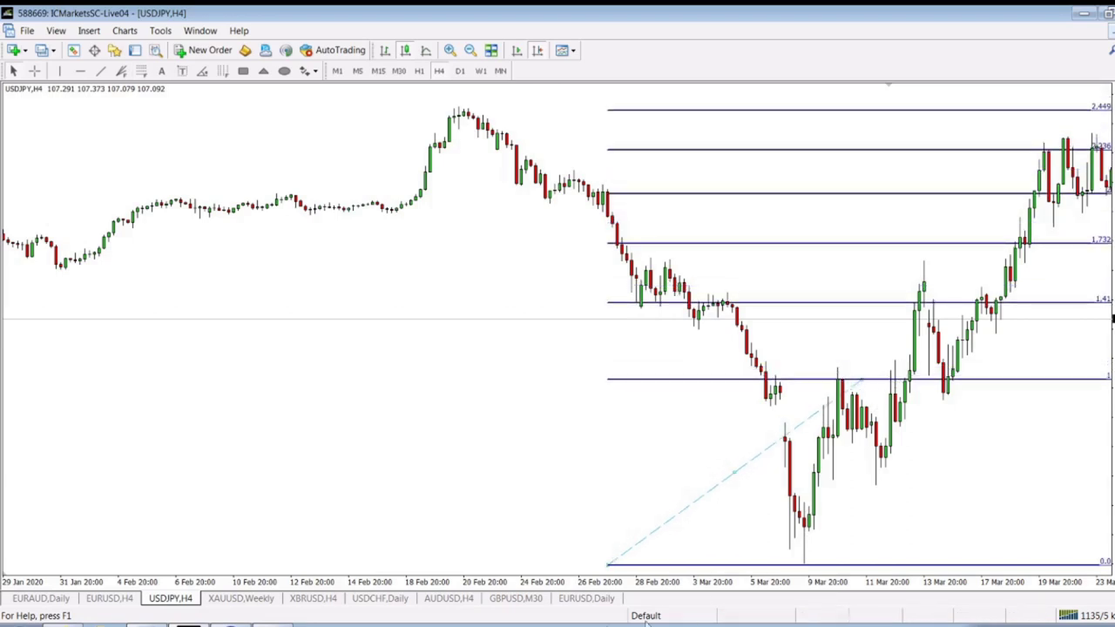
{"action": "left_click_drag", "start_coordinate": [610, 568], "coordinate": [567, 566]}
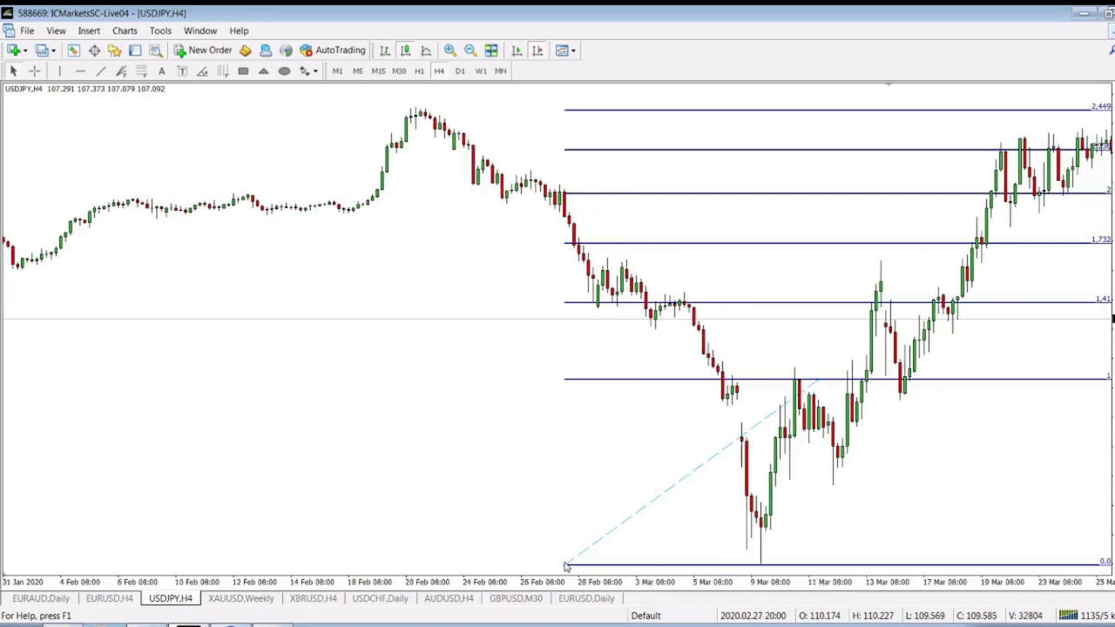
{"action": "left_click_drag", "start_coordinate": [567, 567], "coordinate": [570, 533]}
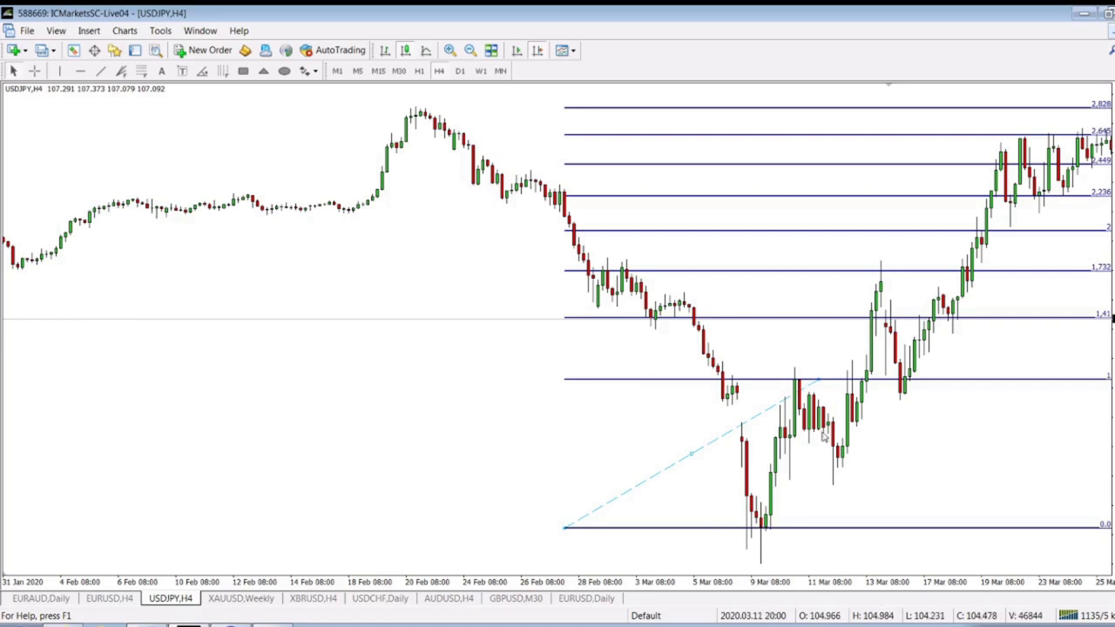
Step: Pan the USDJPY H4 chart to review late-March to April 2020 candles between the 1.41 and 2 levels
{"action": "scroll", "coordinate": [947, 462], "scroll_direction": "down", "scroll_amount": 2}
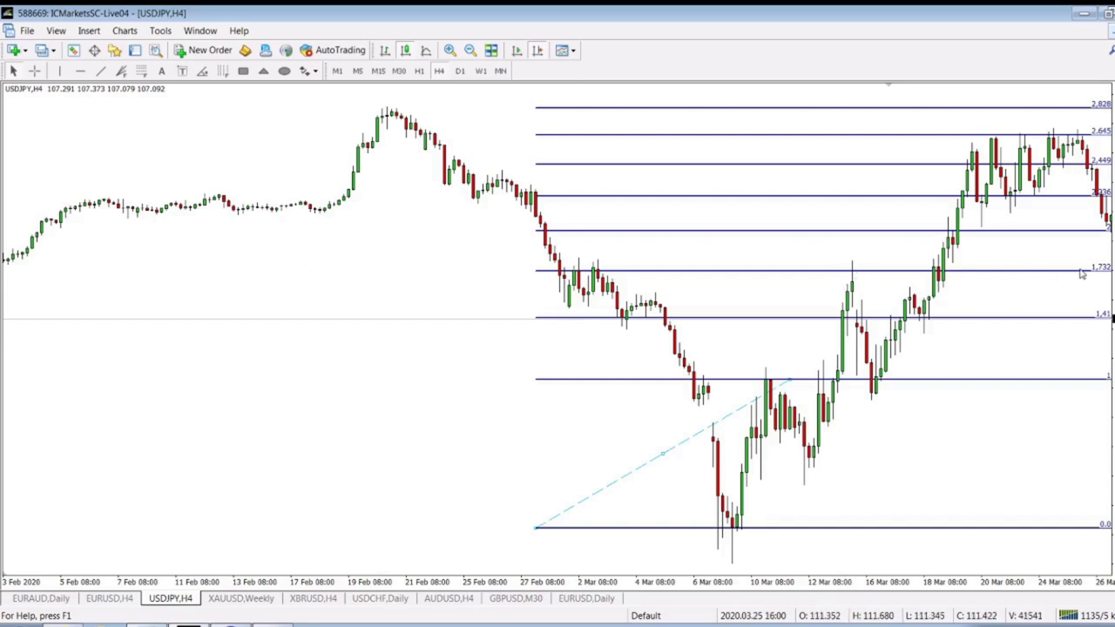
{"action": "scroll", "coordinate": [992, 275], "scroll_direction": "down", "scroll_amount": 3}
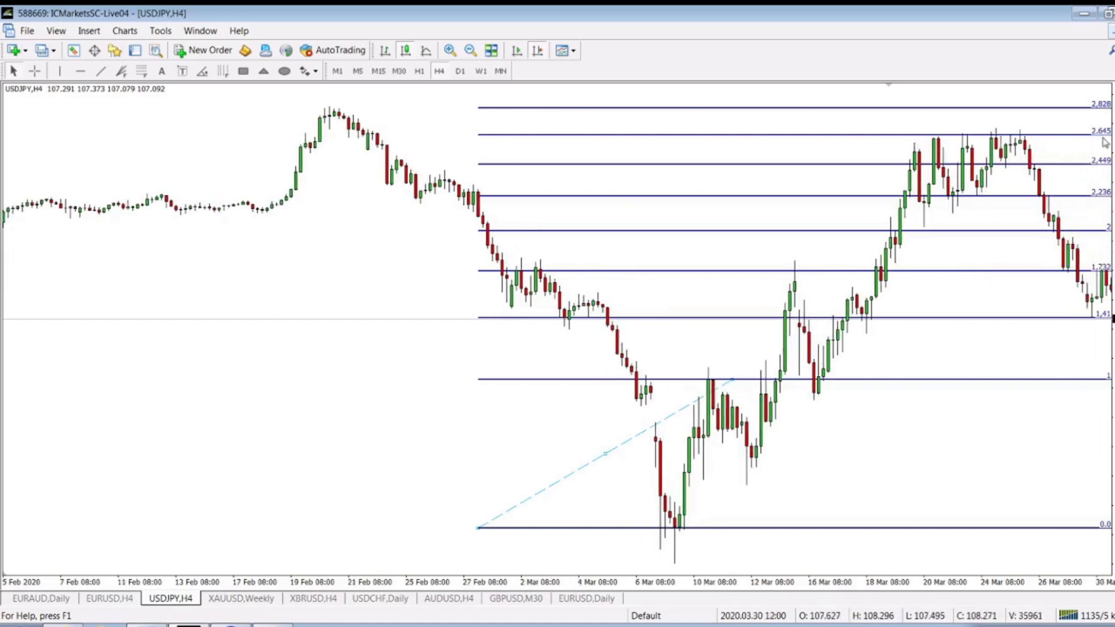
{"action": "scroll", "coordinate": [1028, 188], "scroll_direction": "down", "scroll_amount": 15}
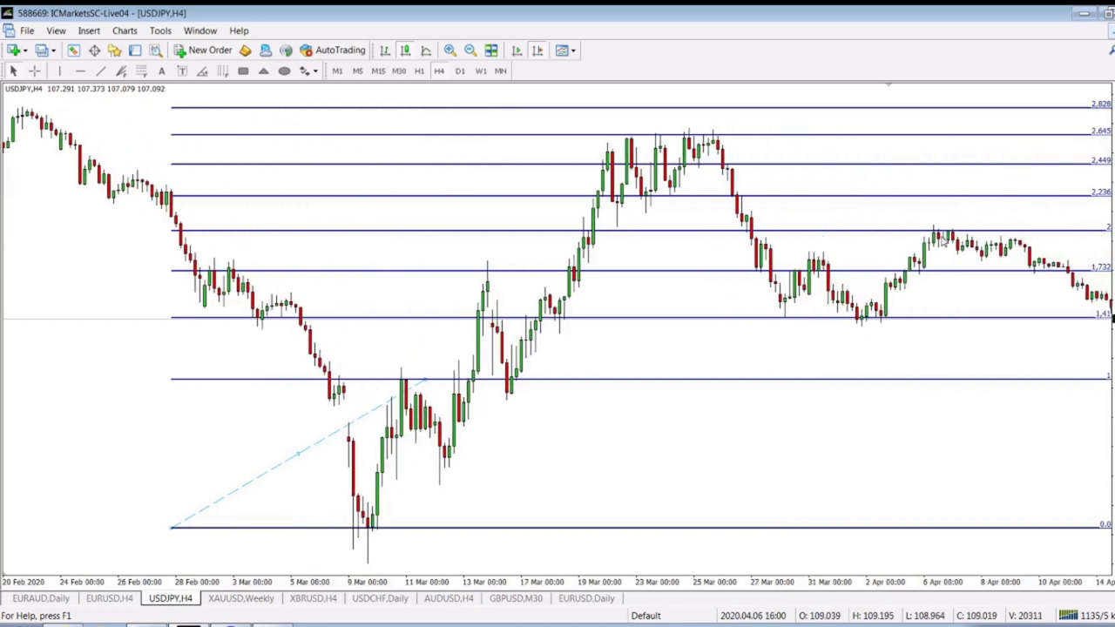
{"action": "scroll", "coordinate": [1012, 273], "scroll_direction": "down", "scroll_amount": 6}
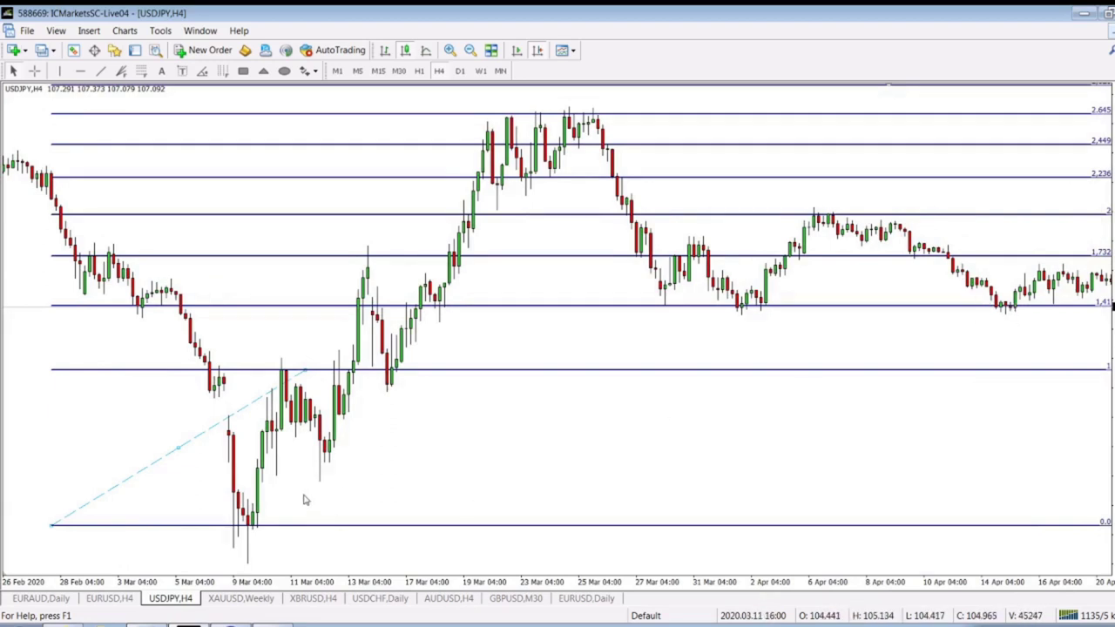
{"action": "left_click_drag", "start_coordinate": [356, 493], "coordinate": [568, 477]}
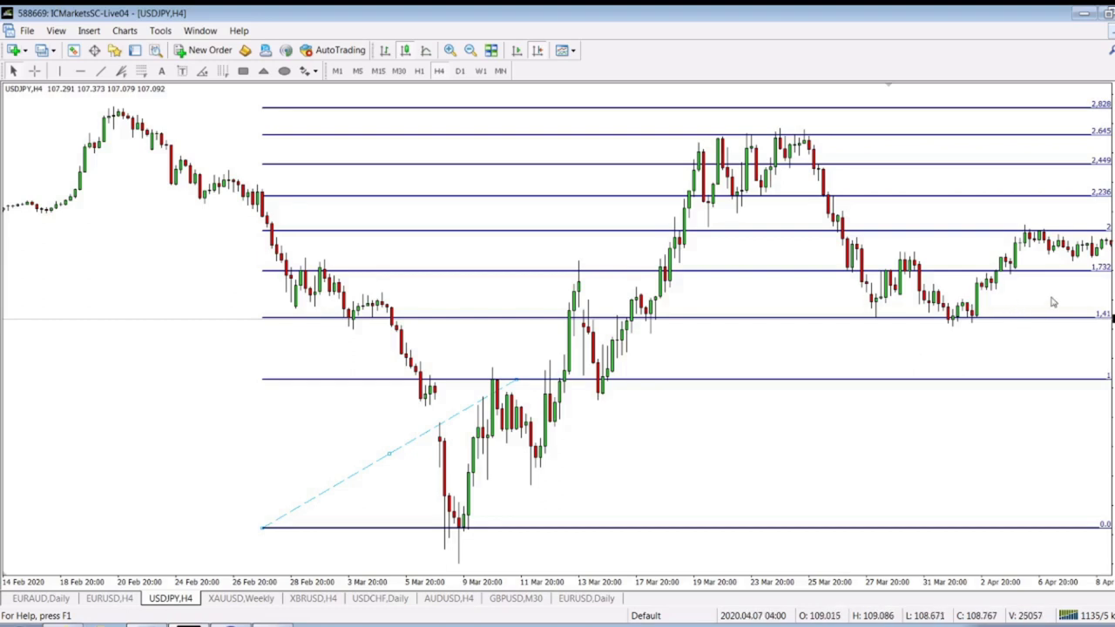
{"action": "scroll", "coordinate": [1036, 302], "scroll_direction": "down", "scroll_amount": 3}
{"action": "left_click_drag", "start_coordinate": [949, 305], "coordinate": [846, 311]}
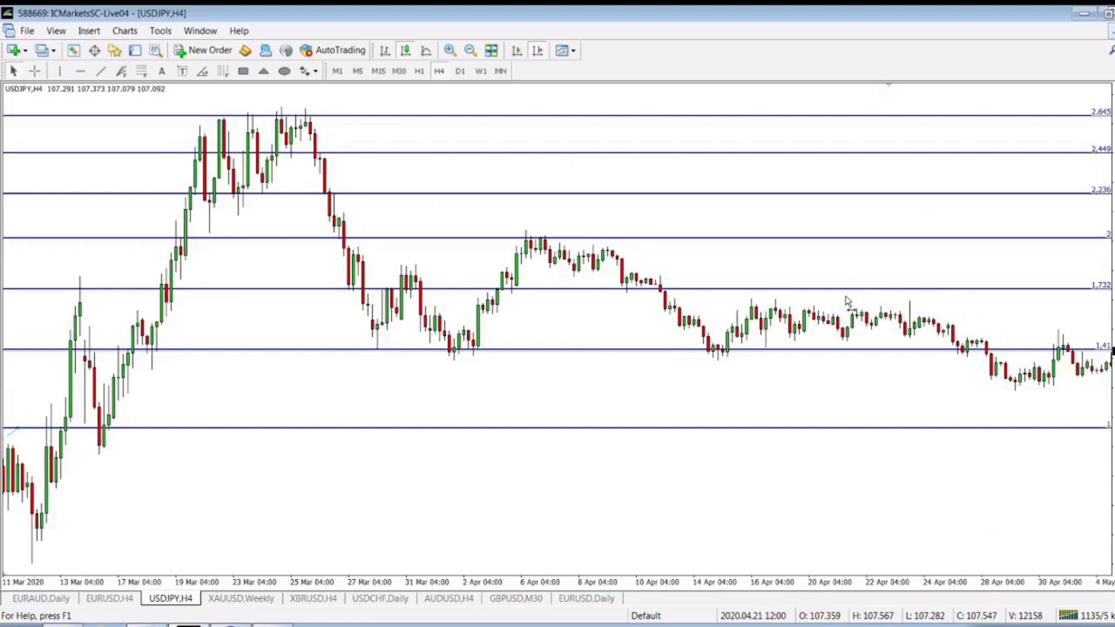
{"action": "left_click_drag", "start_coordinate": [958, 304], "coordinate": [857, 277]}
{"action": "left_click_drag", "start_coordinate": [534, 316], "coordinate": [763, 296]}
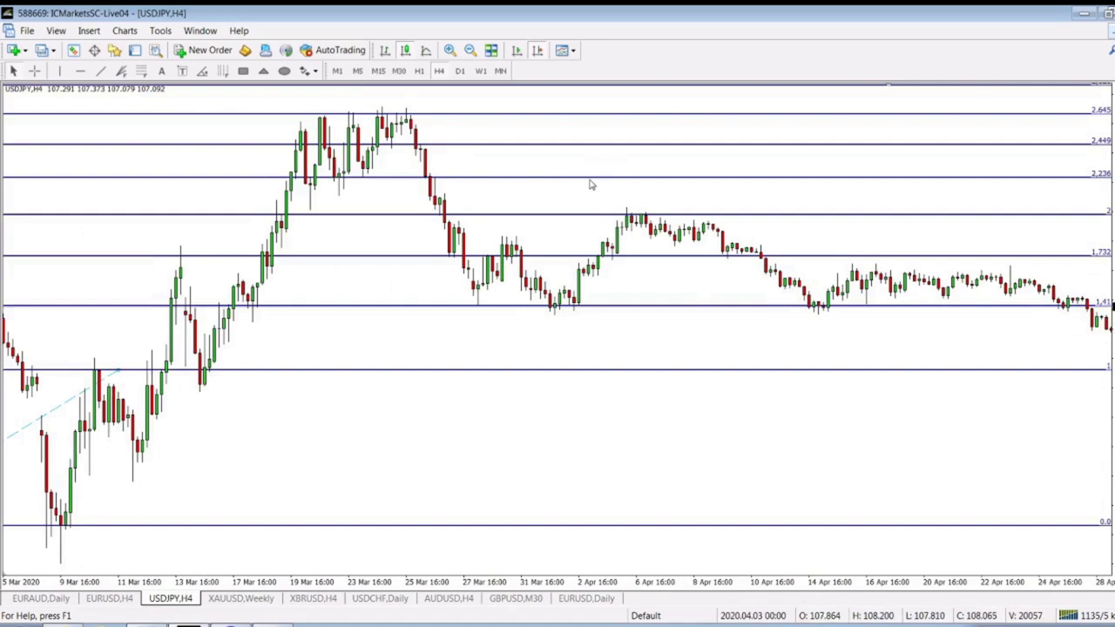
{"action": "left_click", "coordinate": [419, 70]}
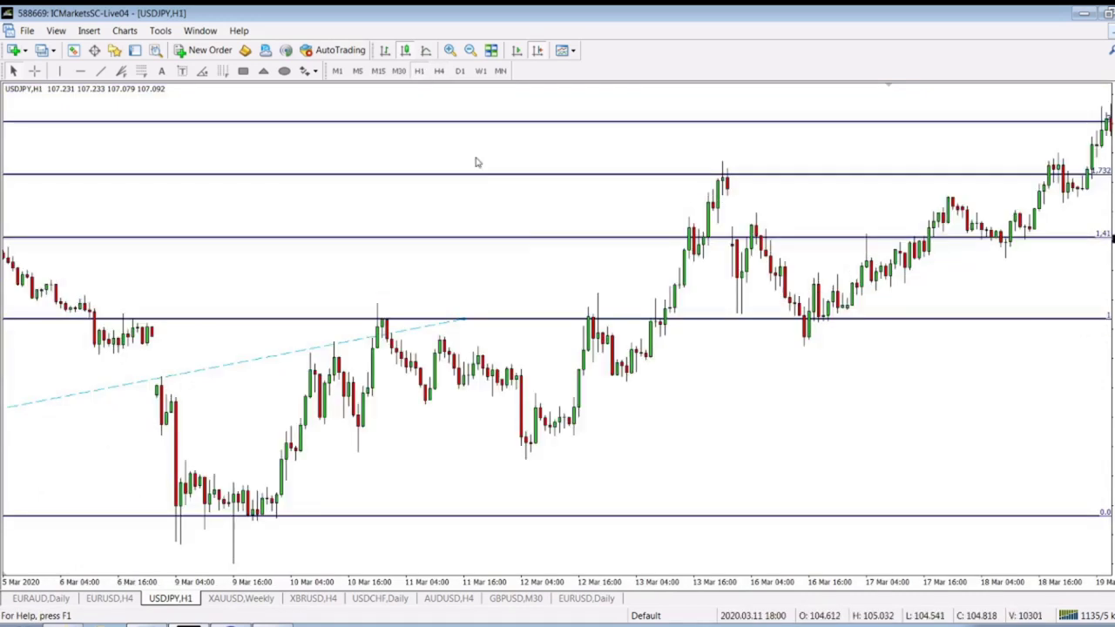
{"action": "scroll", "coordinate": [1017, 397], "scroll_direction": "down", "scroll_amount": 3}
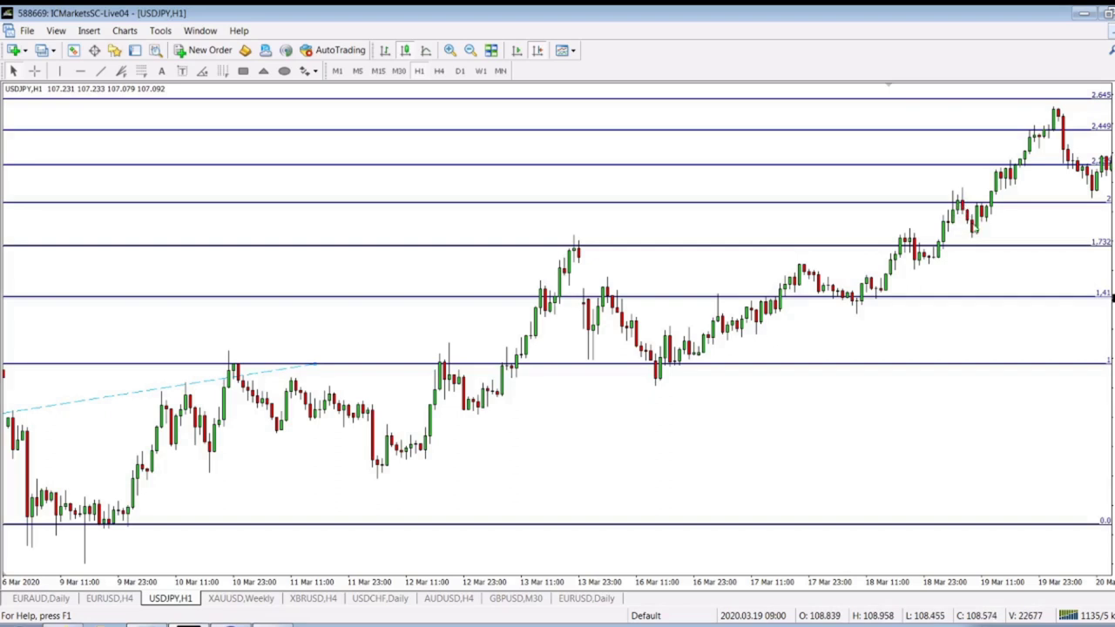
{"action": "left_click_drag", "start_coordinate": [1042, 162], "coordinate": [900, 174]}
{"action": "scroll", "coordinate": [1001, 198], "scroll_direction": "down", "scroll_amount": 3}
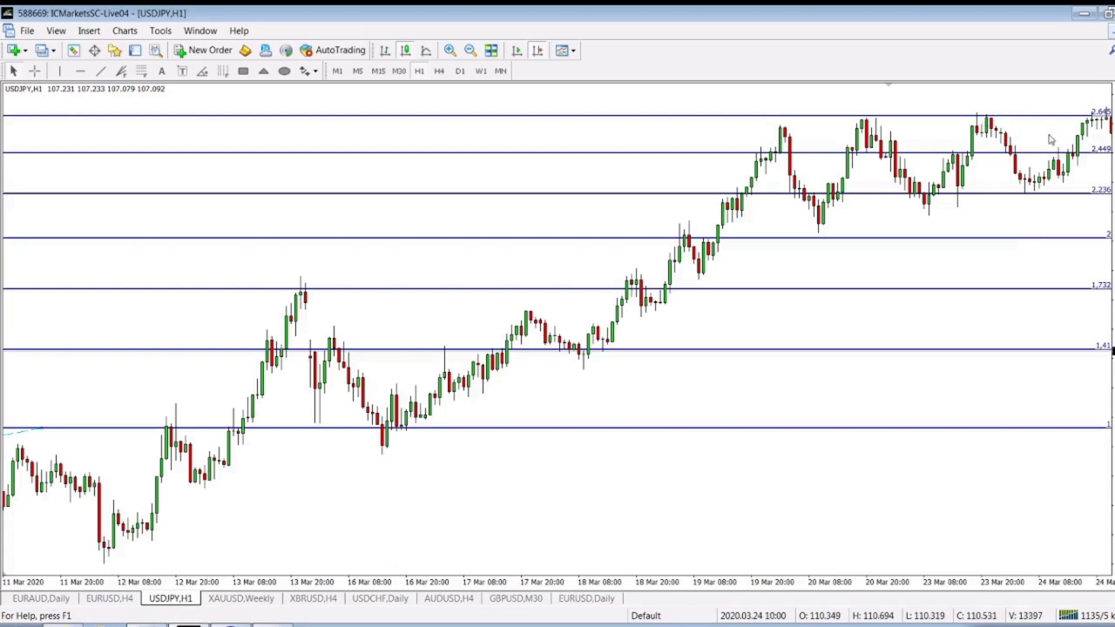
{"action": "scroll", "coordinate": [1045, 137], "scroll_direction": "down", "scroll_amount": 3}
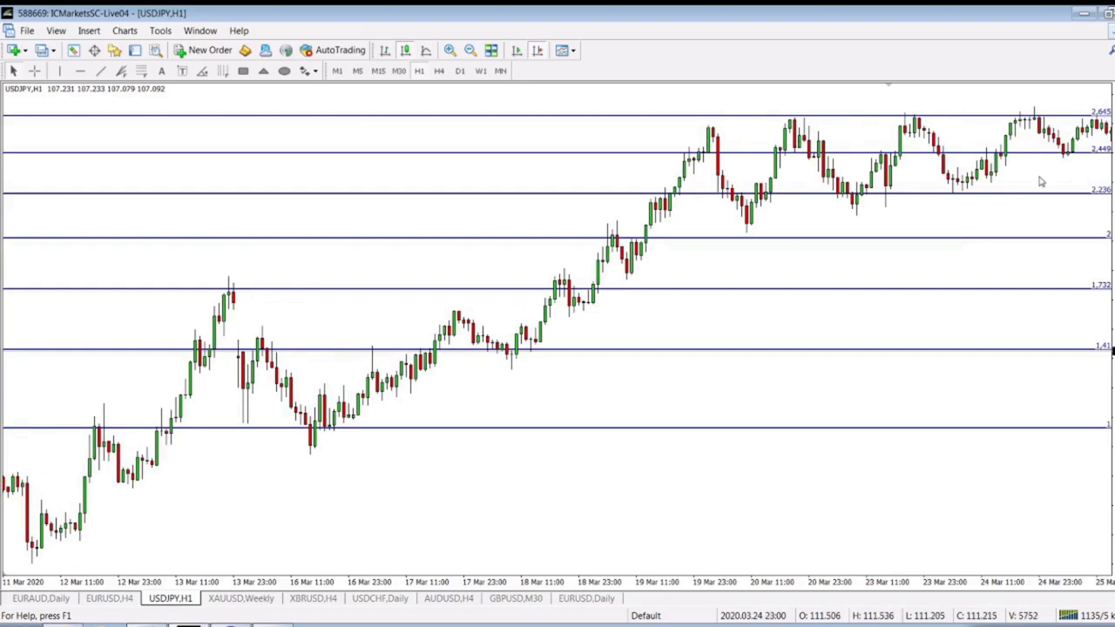
{"action": "scroll", "coordinate": [1043, 180], "scroll_direction": "down", "scroll_amount": 6}
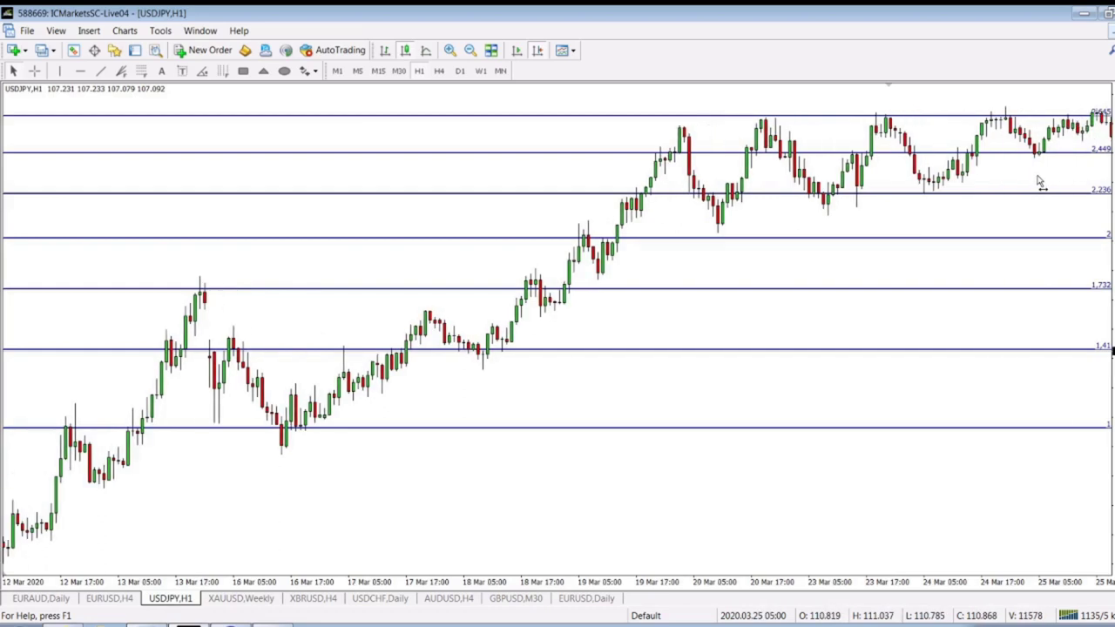
{"action": "scroll", "coordinate": [1017, 183], "scroll_direction": "down", "scroll_amount": 6}
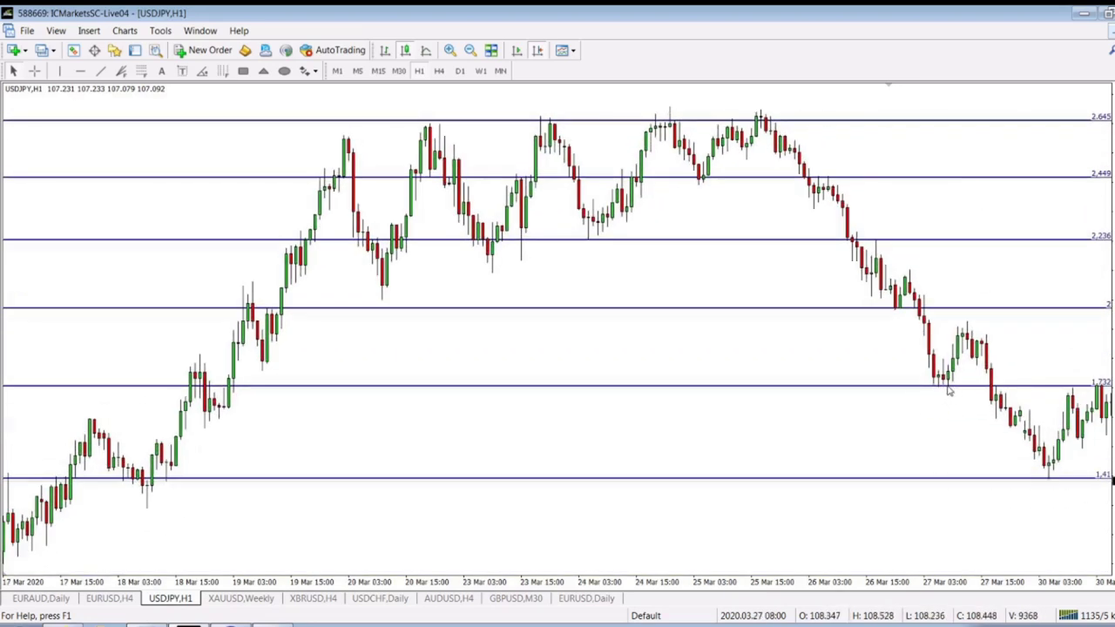
{"action": "scroll", "coordinate": [938, 406], "scroll_direction": "down", "scroll_amount": 2}
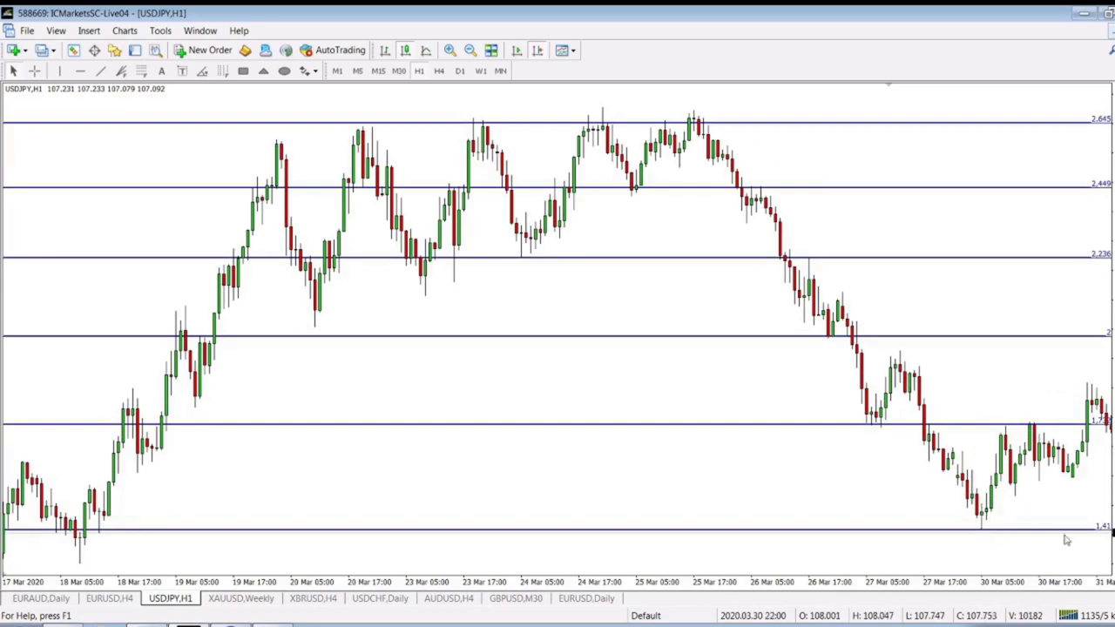
{"action": "scroll", "coordinate": [497, 341], "scroll_direction": "up", "scroll_amount": 5}
{"action": "scroll", "coordinate": [893, 361], "scroll_direction": "down", "scroll_amount": 5}
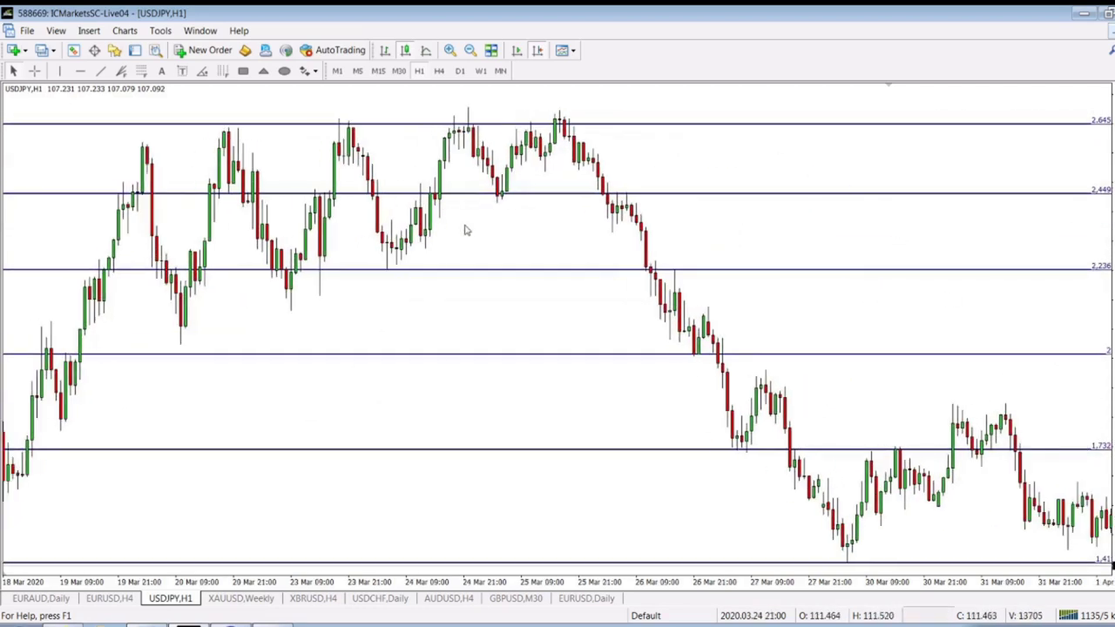
{"action": "scroll", "coordinate": [555, 254], "scroll_direction": "up", "scroll_amount": 6}
{"action": "scroll", "coordinate": [266, 243], "scroll_direction": "up", "scroll_amount": 8}
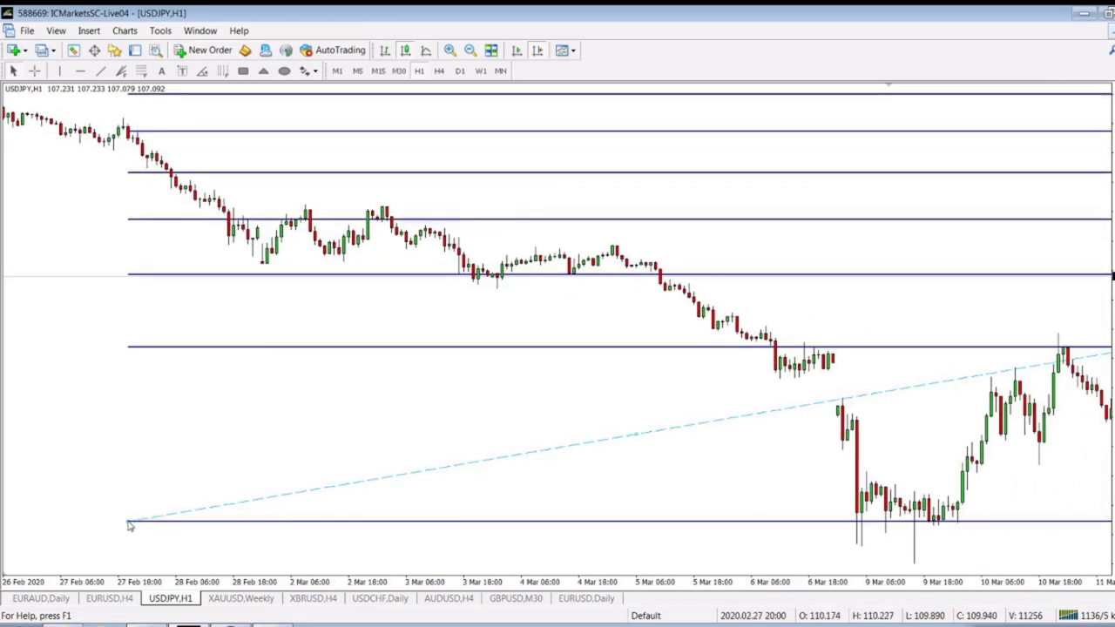
Step: Open the Fibonacci expansion's level properties and review levels 0, 1 and 1.4142
{"action": "right_click", "coordinate": [130, 525]}
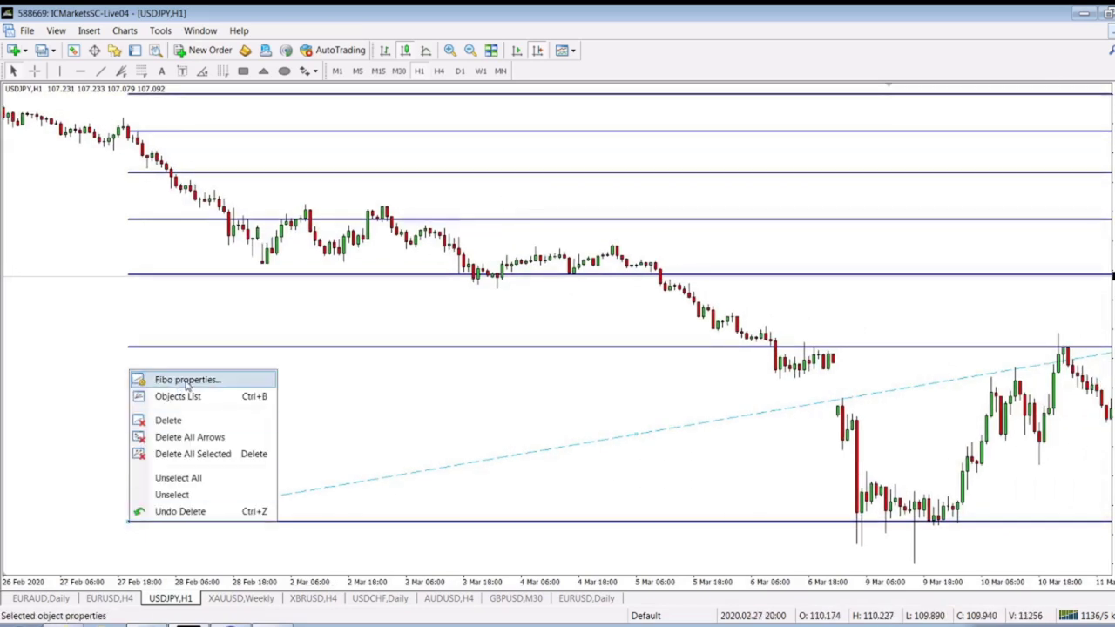
{"action": "left_click", "coordinate": [187, 381]}
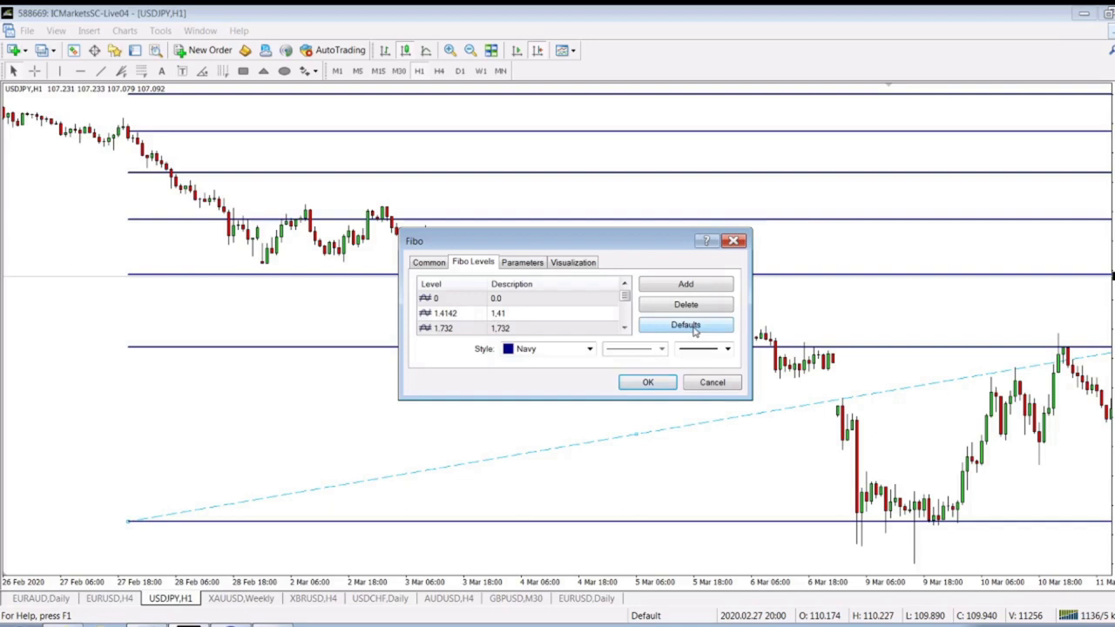
{"action": "left_click", "coordinate": [444, 315]}
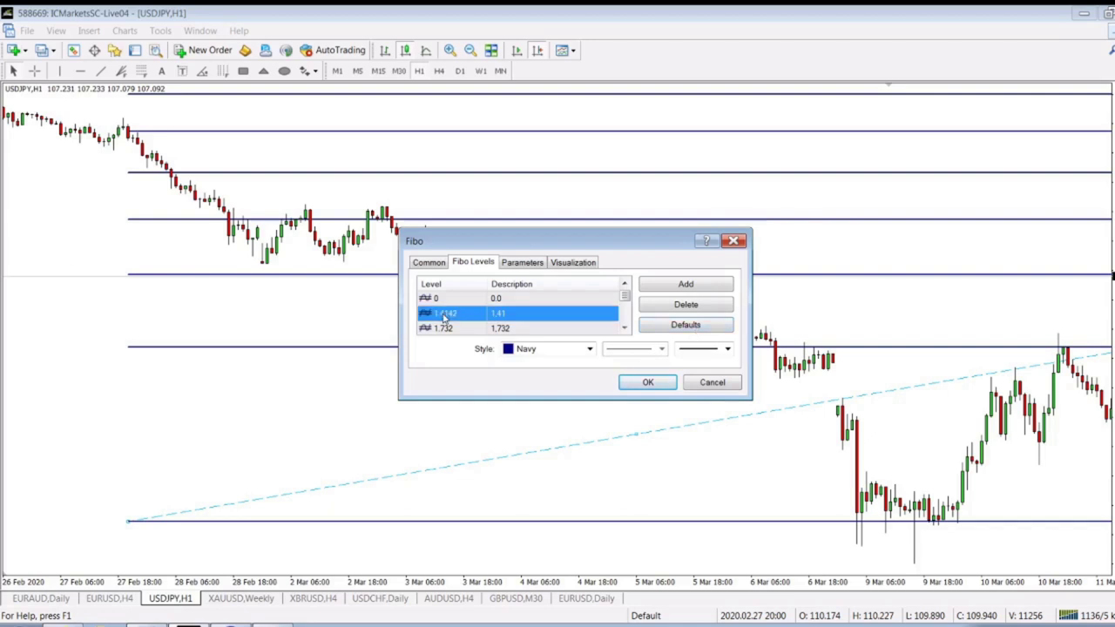
{"action": "left_click", "coordinate": [539, 299]}
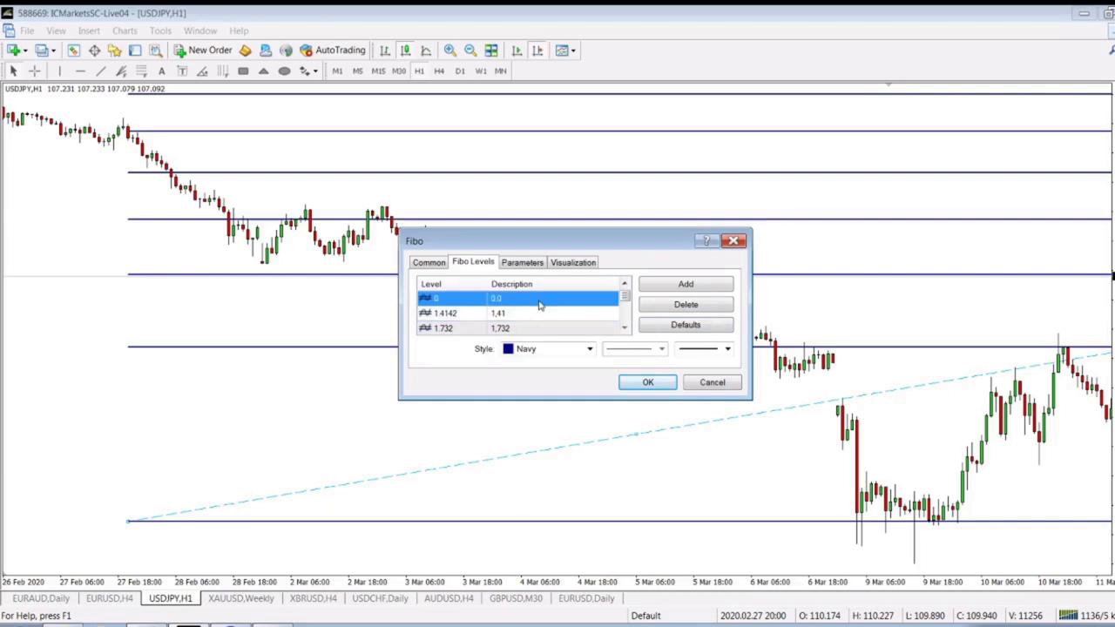
{"action": "left_click", "coordinate": [628, 318]}
{"action": "left_click", "coordinate": [515, 316]}
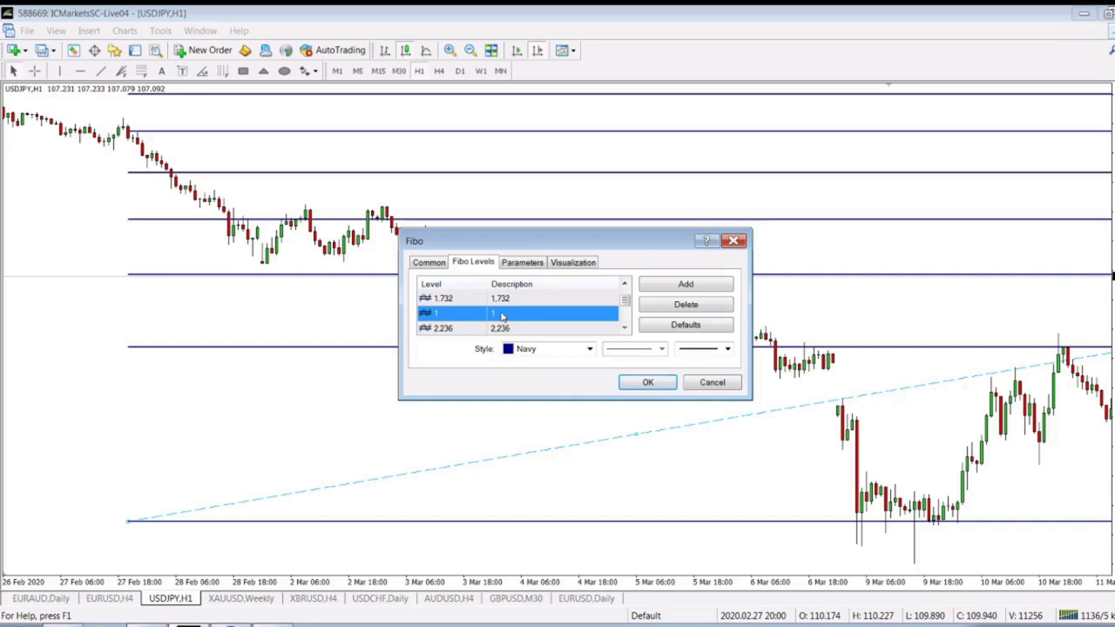
{"action": "left_click", "coordinate": [624, 292]}
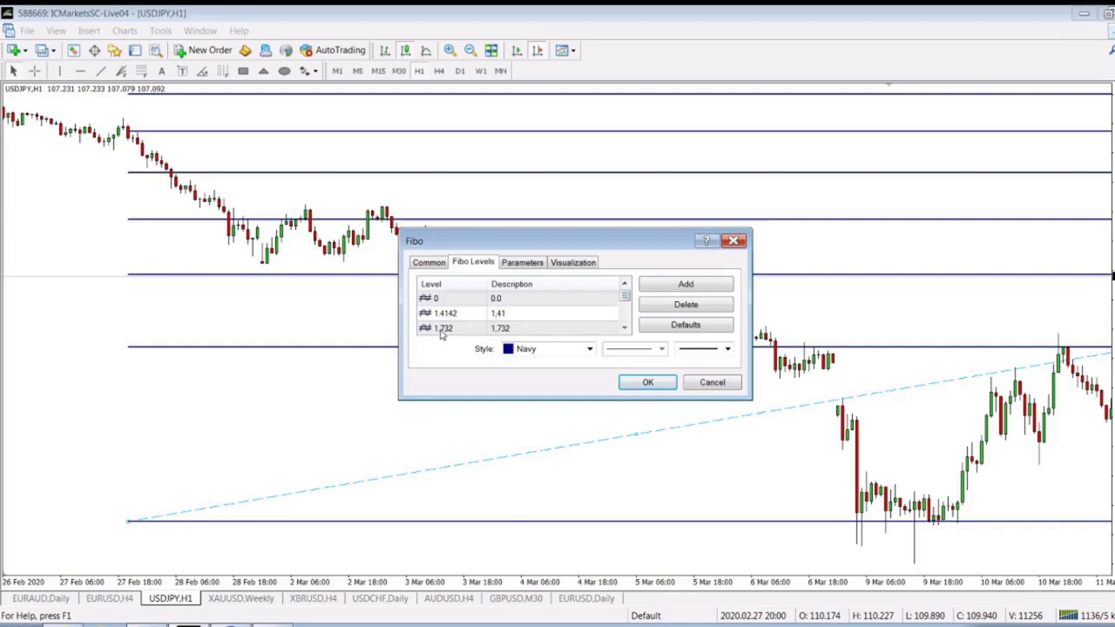
{"action": "left_click", "coordinate": [624, 328]}
{"action": "left_click", "coordinate": [624, 329]}
{"action": "left_click", "coordinate": [624, 328]}
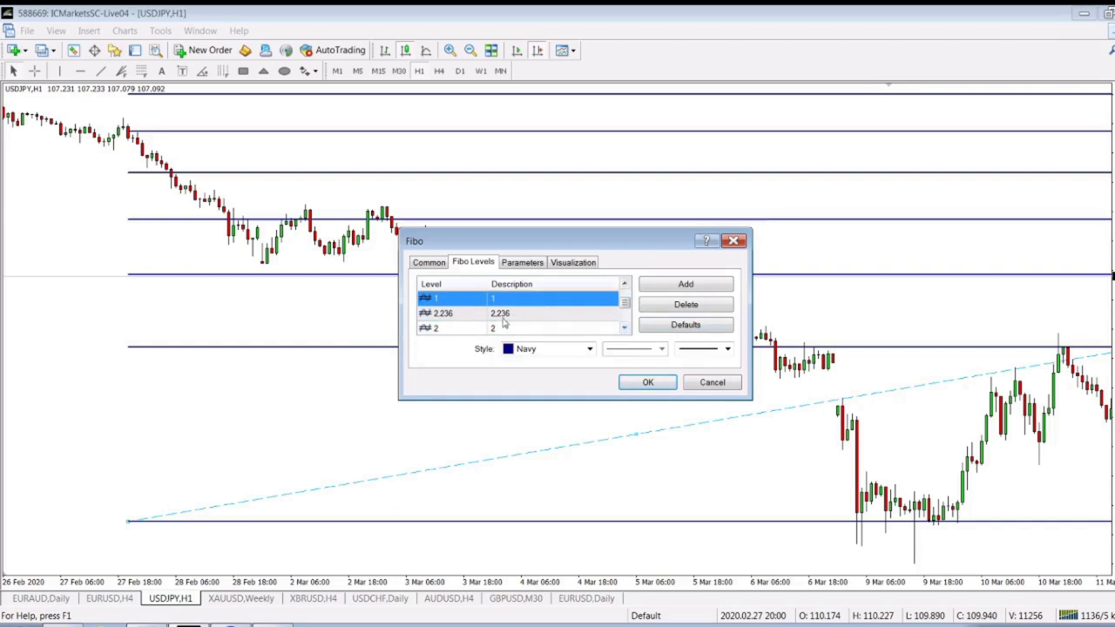
Step: Move past levels 2.236, 2.828 and 3, and add a new empty level after 3
{"action": "left_click", "coordinate": [529, 319]}
{"action": "scroll", "coordinate": [526, 328], "scroll_direction": "down", "scroll_amount": 2}
{"action": "left_click", "coordinate": [514, 314]}
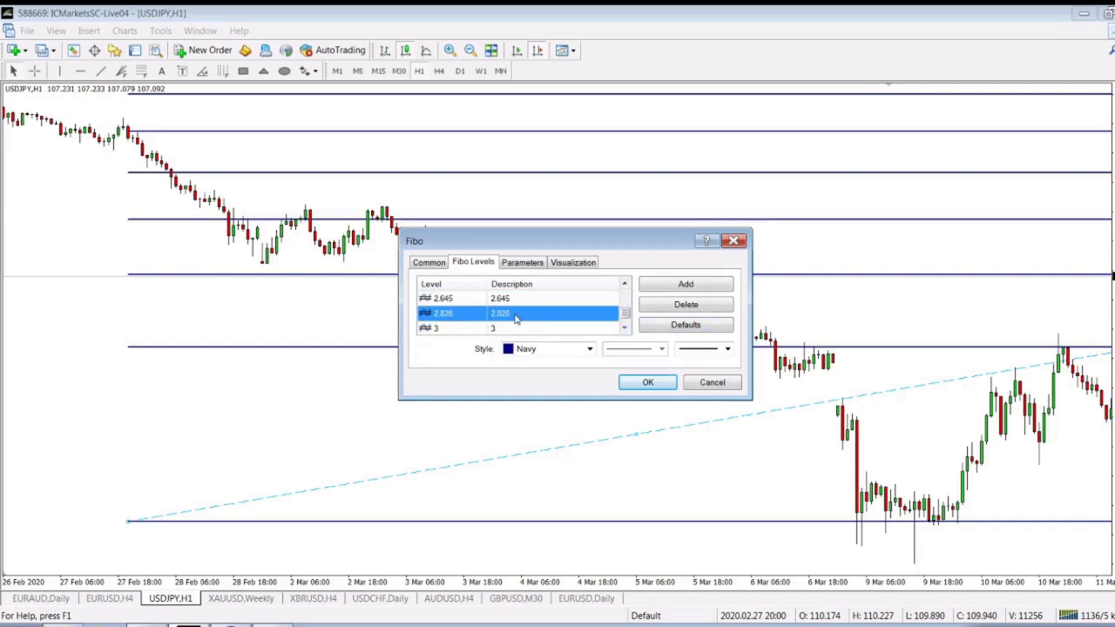
{"action": "left_click", "coordinate": [512, 329]}
{"action": "left_click", "coordinate": [625, 328]}
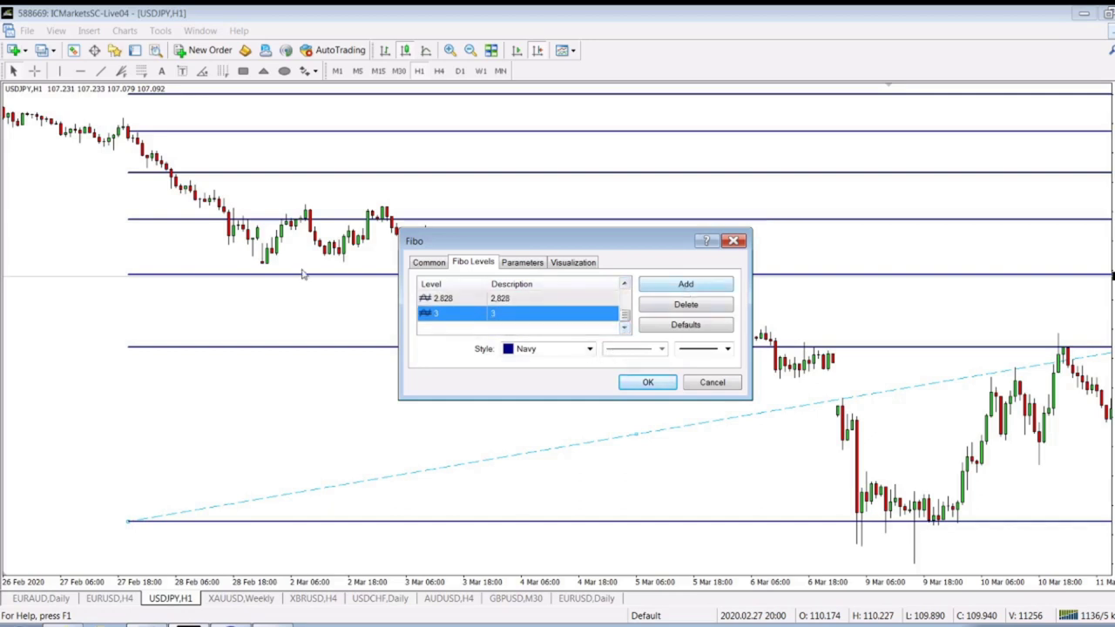
{"action": "left_click", "coordinate": [685, 285]}
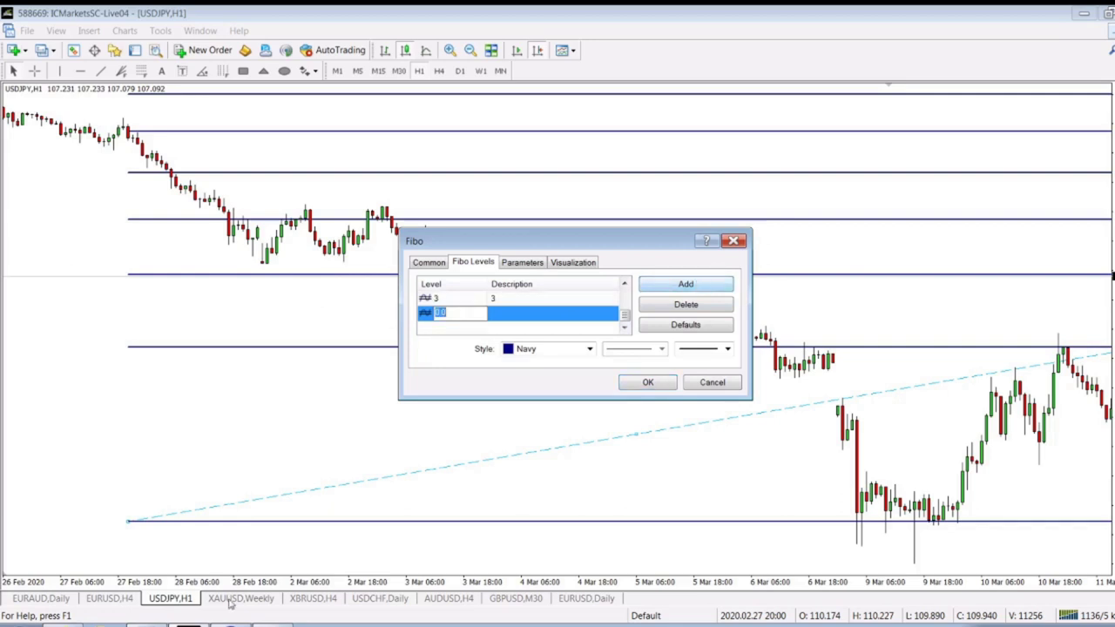
Step: Compute the square root of 10 in Windows Calculator
{"action": "key", "text": "XF86Calculator"}
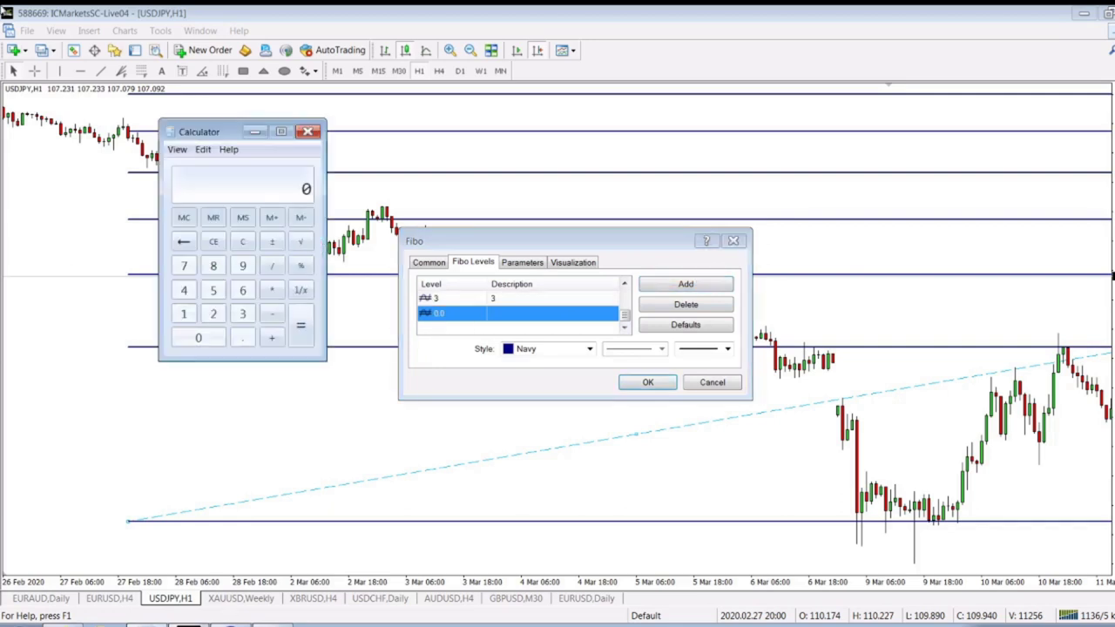
{"action": "type", "text": "10"}
{"action": "left_click", "coordinate": [301, 241]}
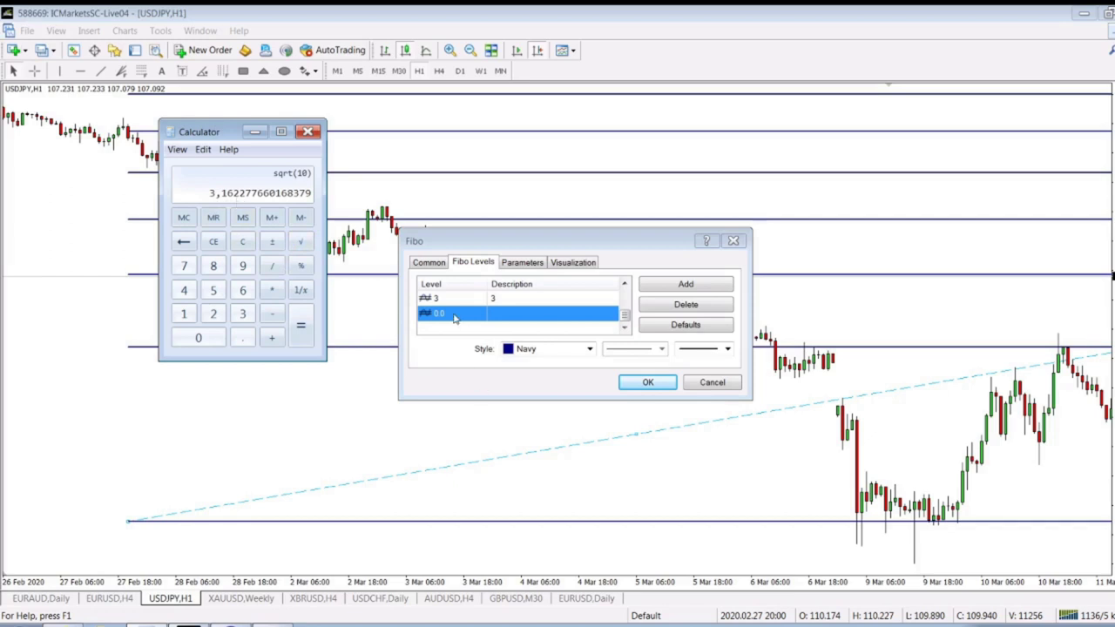
Step: Enter 3.1622 as the new level's value and description, and apply the levels
{"action": "left_click", "coordinate": [454, 316]}
{"action": "type", "text": "3.1622"}
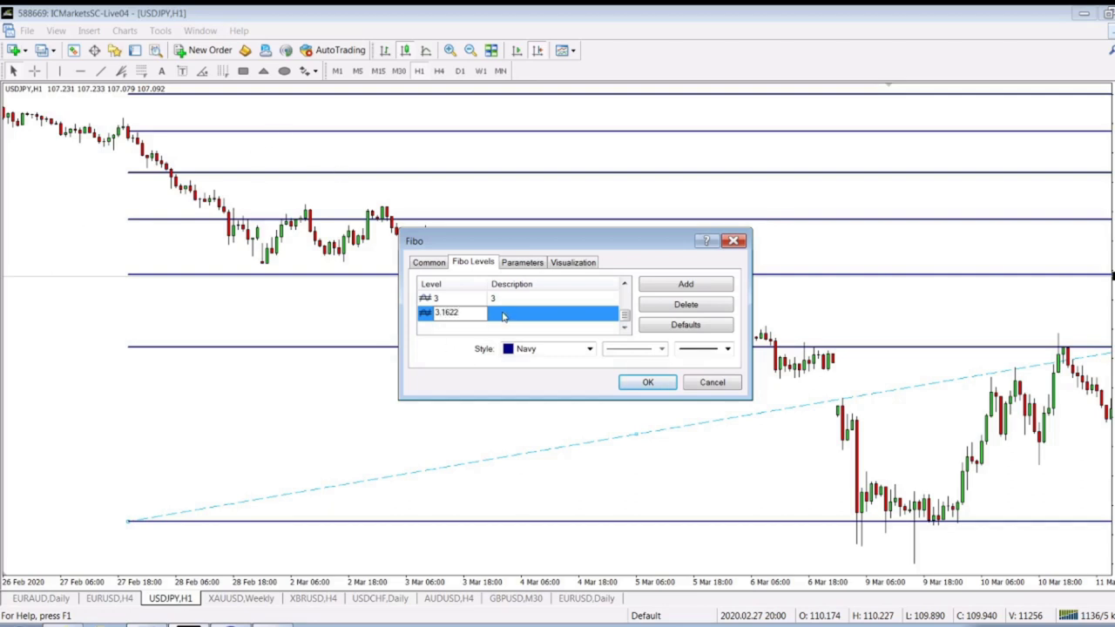
{"action": "left_click", "coordinate": [504, 316]}
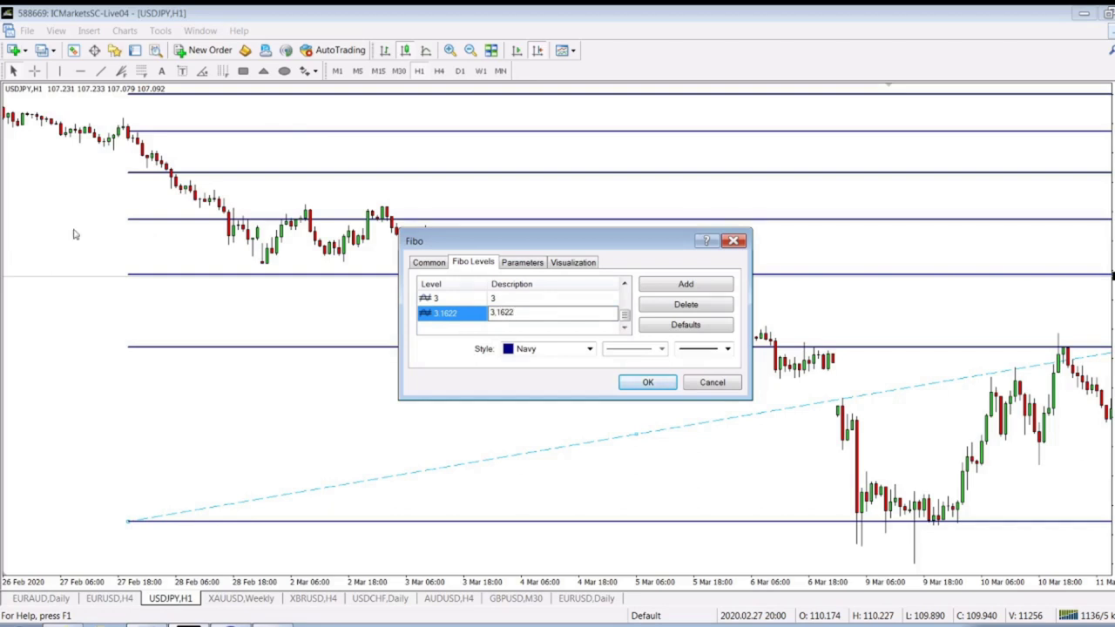
{"action": "left_click", "coordinate": [648, 386]}
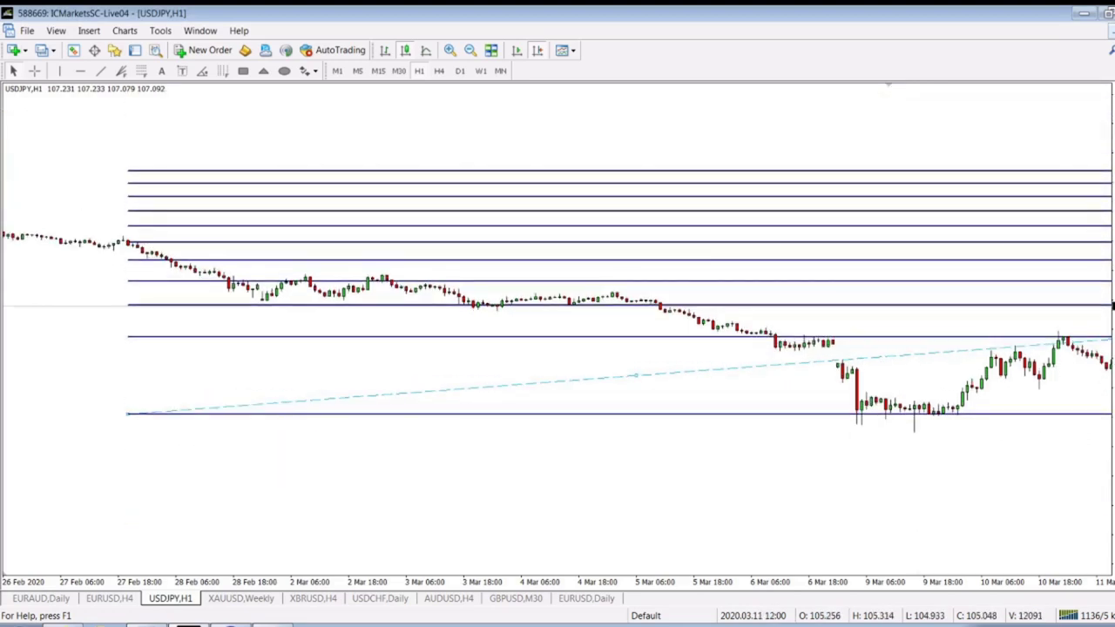
Step: Switch USDJPY to H4 and pan to March–May 2020 candles falling from 2.645 to below 1.41
{"action": "left_click", "coordinate": [440, 72]}
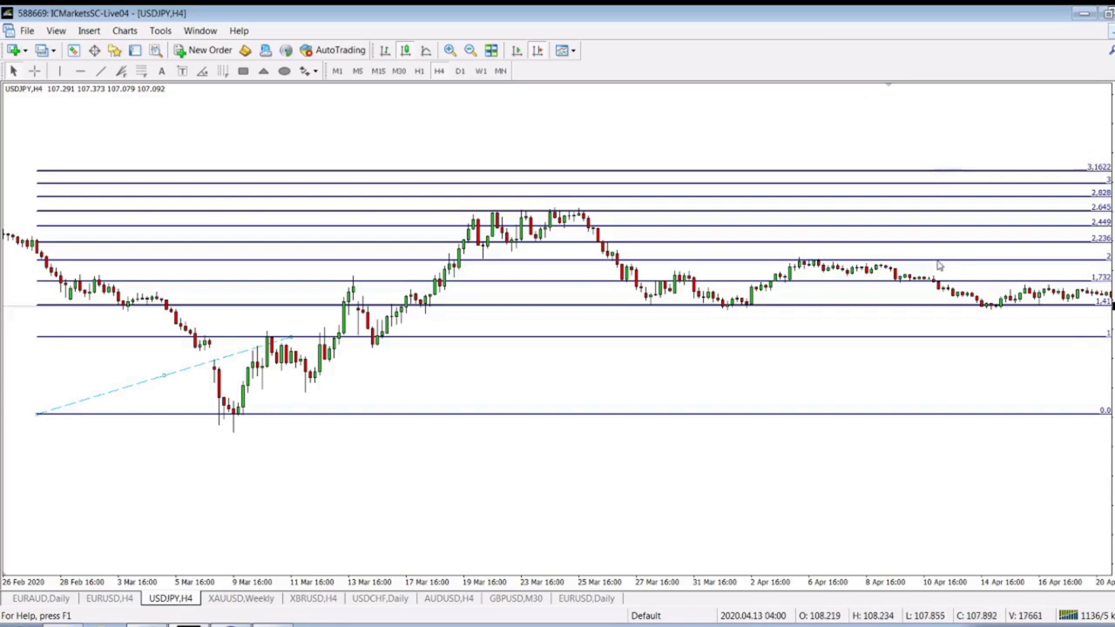
{"action": "left_click_drag", "start_coordinate": [939, 265], "coordinate": [605, 331]}
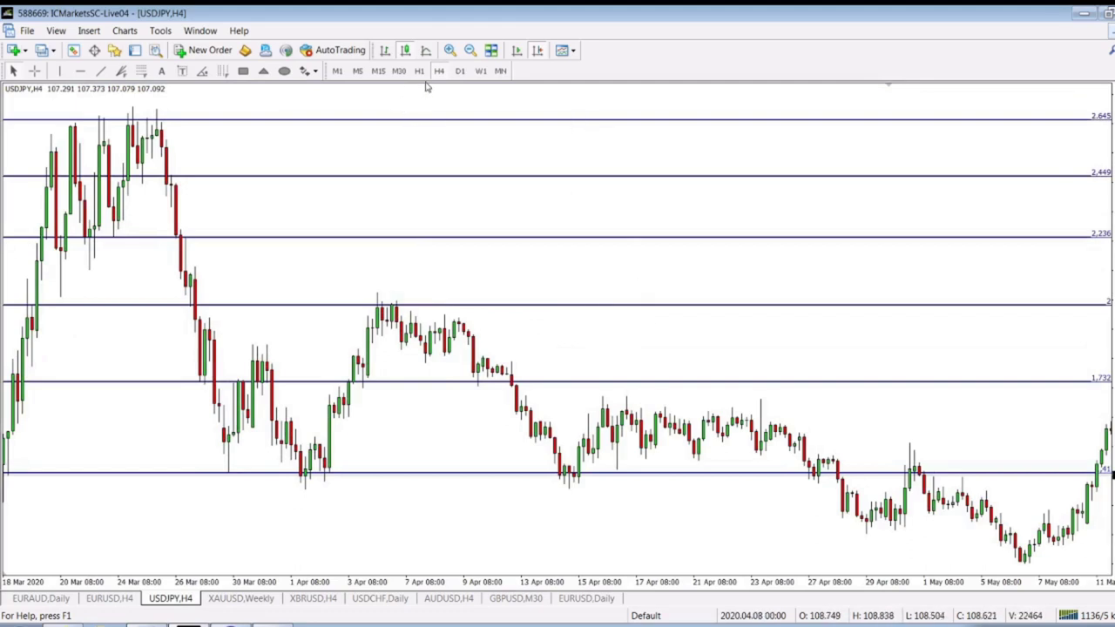
{"action": "right_click", "coordinate": [266, 215]}
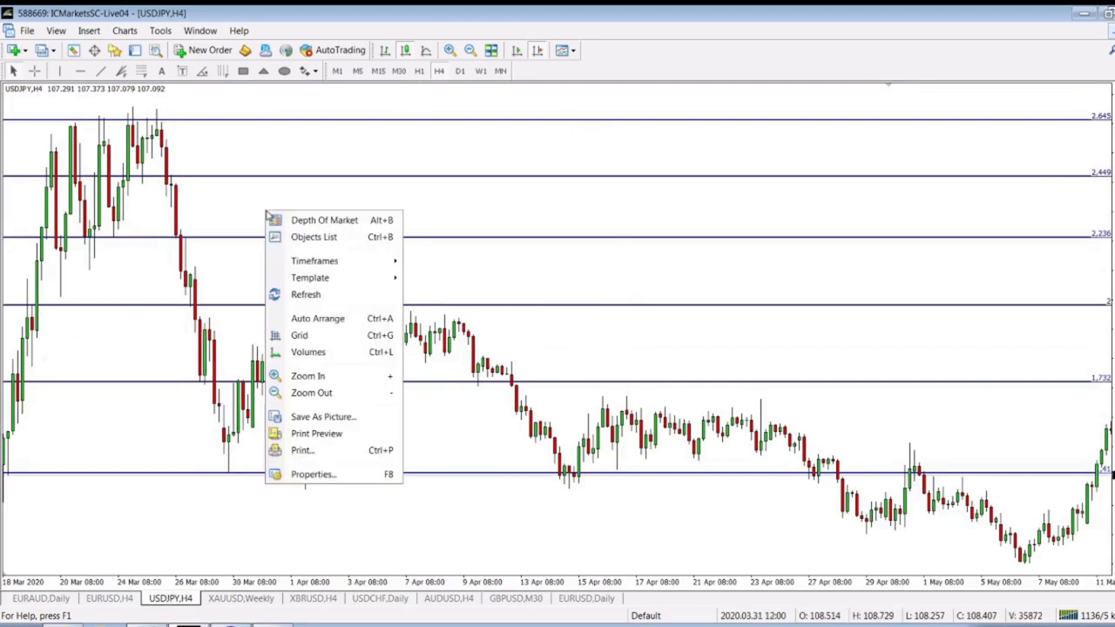
Step: Delete the old Fibo object from the USDJPY chart via the Objects List
{"action": "left_click", "coordinate": [326, 238]}
{"action": "left_click", "coordinate": [562, 139]}
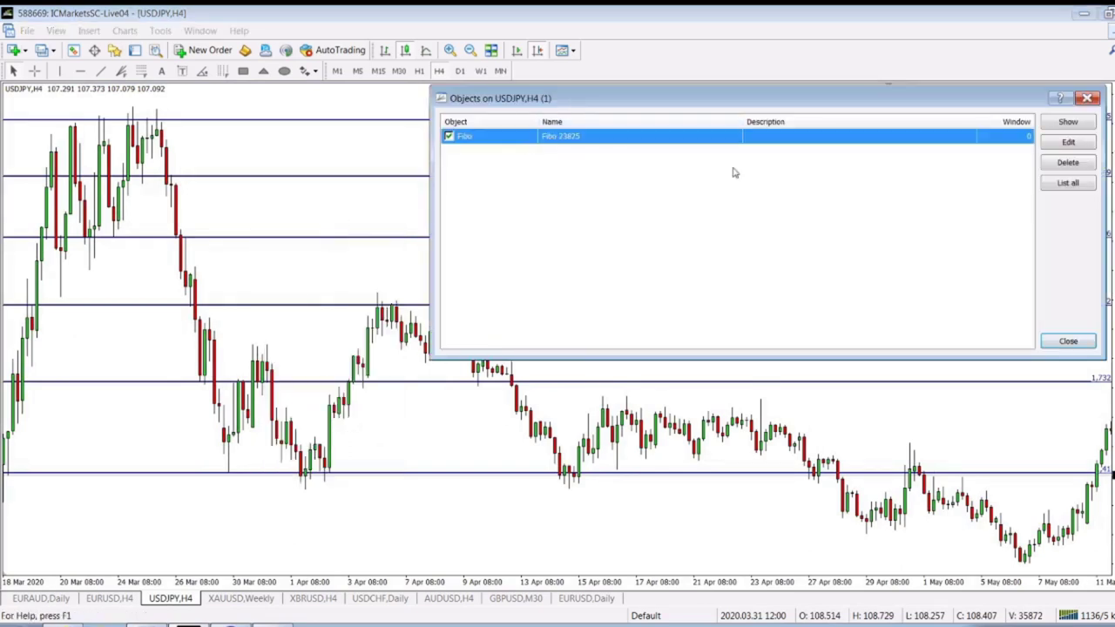
{"action": "left_click", "coordinate": [1088, 165]}
{"action": "left_click", "coordinate": [1067, 341]}
Step: Switch USDJPY to the 1-hour timeframe, showing the 9–20 March climb
{"action": "scroll", "coordinate": [888, 178], "scroll_direction": "down", "scroll_amount": 10}
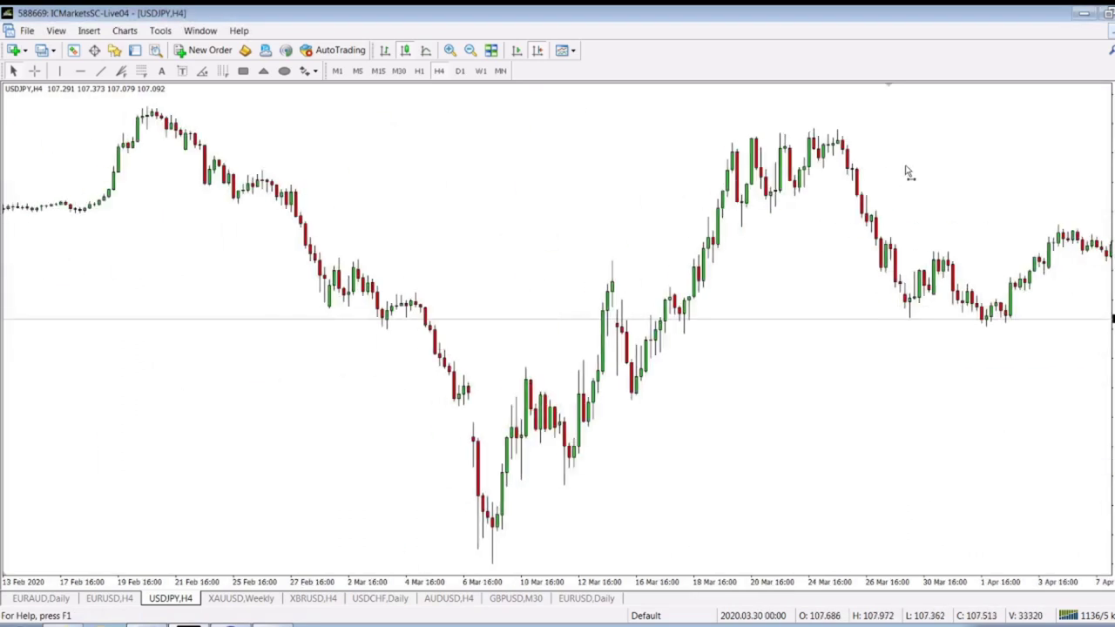
{"action": "left_click_drag", "start_coordinate": [836, 195], "coordinate": [542, 195]}
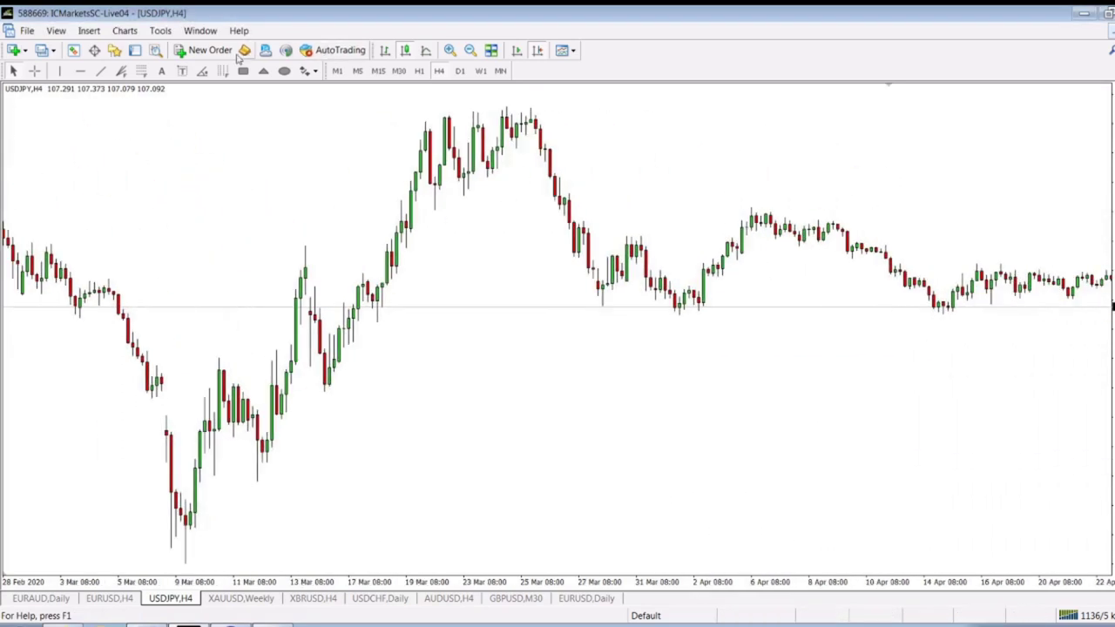
{"action": "left_click", "coordinate": [419, 70]}
{"action": "scroll", "coordinate": [696, 262], "scroll_direction": "down", "scroll_amount": 10}
{"action": "scroll", "coordinate": [715, 242], "scroll_direction": "down", "scroll_amount": 10}
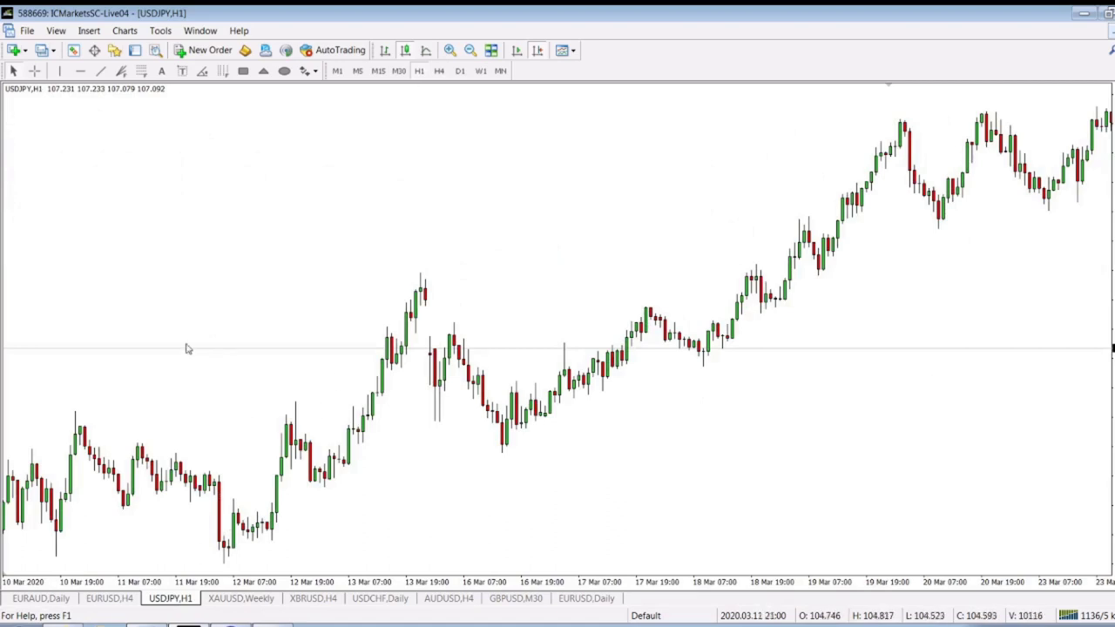
{"action": "scroll", "coordinate": [185, 348], "scroll_direction": "up", "scroll_amount": 10}
{"action": "left_click_drag", "start_coordinate": [775, 158], "coordinate": [427, 219]}
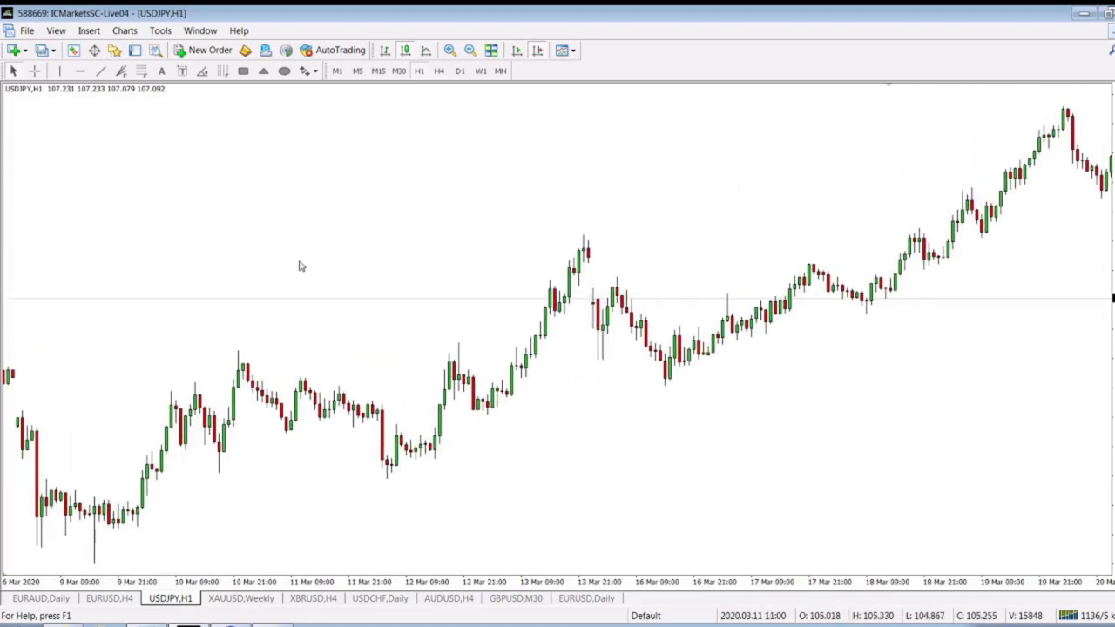
{"action": "left_click", "coordinate": [141, 71]}
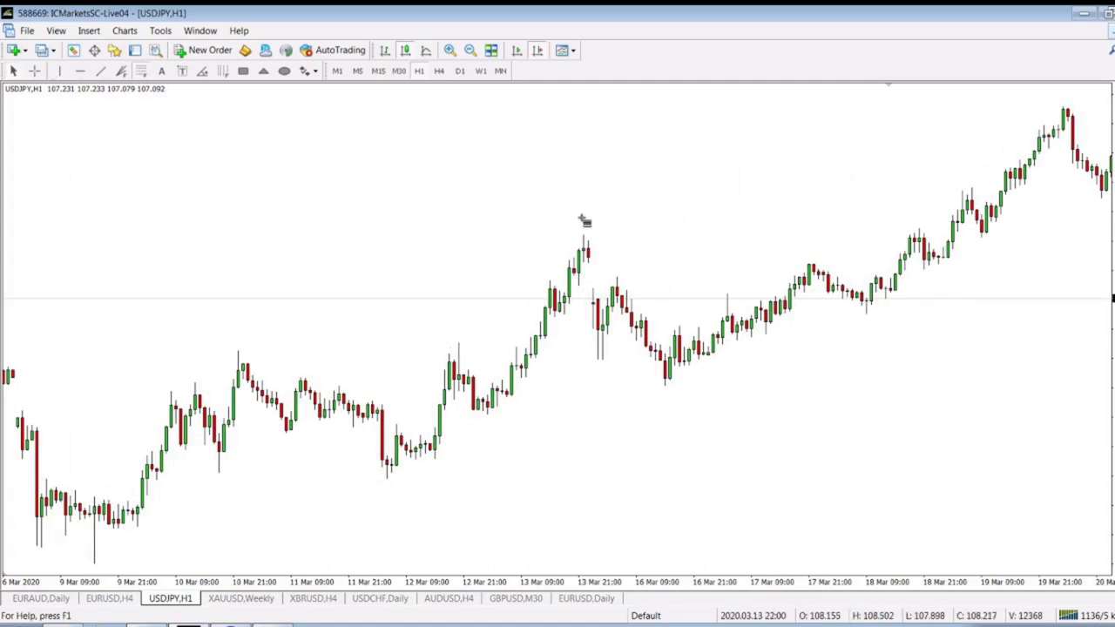
Step: Draw a new Fibonacci expansion across the March H1 swing, then review prices through 3 April
{"action": "left_click_drag", "start_coordinate": [460, 342], "coordinate": [174, 483]}
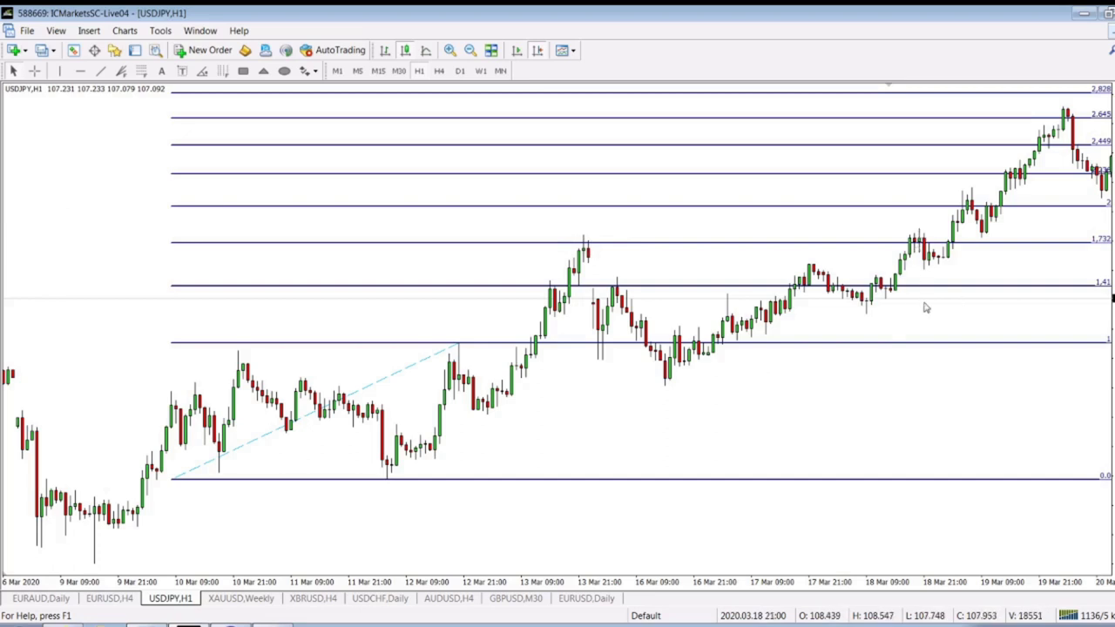
{"action": "scroll", "coordinate": [998, 293], "scroll_direction": "down", "scroll_amount": 4}
{"action": "scroll", "coordinate": [951, 280], "scroll_direction": "down", "scroll_amount": 3}
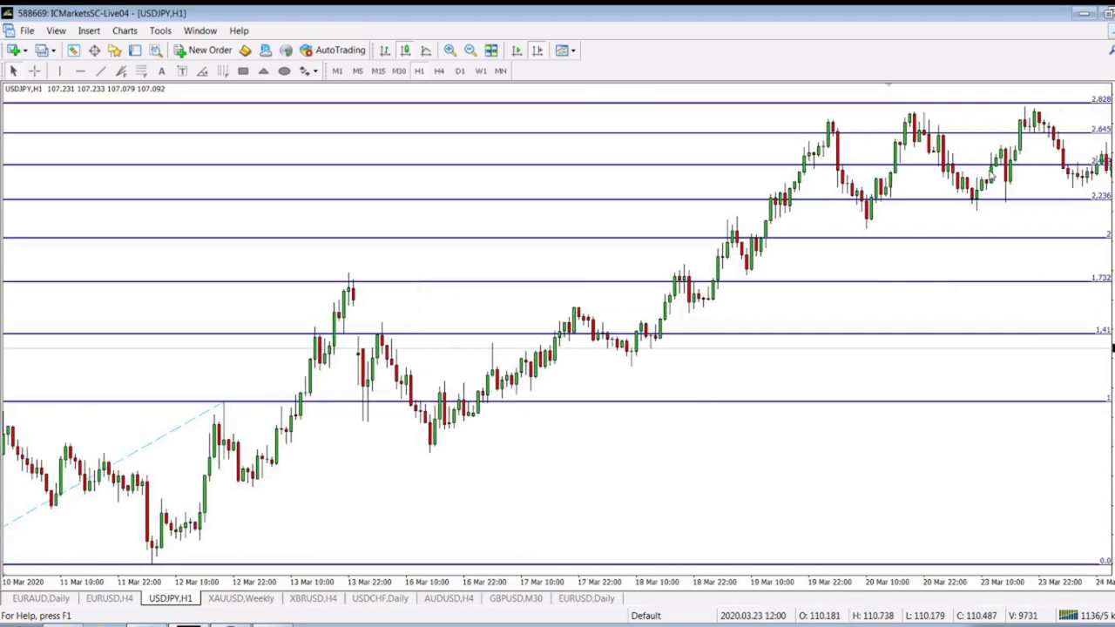
{"action": "scroll", "coordinate": [999, 199], "scroll_direction": "down", "scroll_amount": 1}
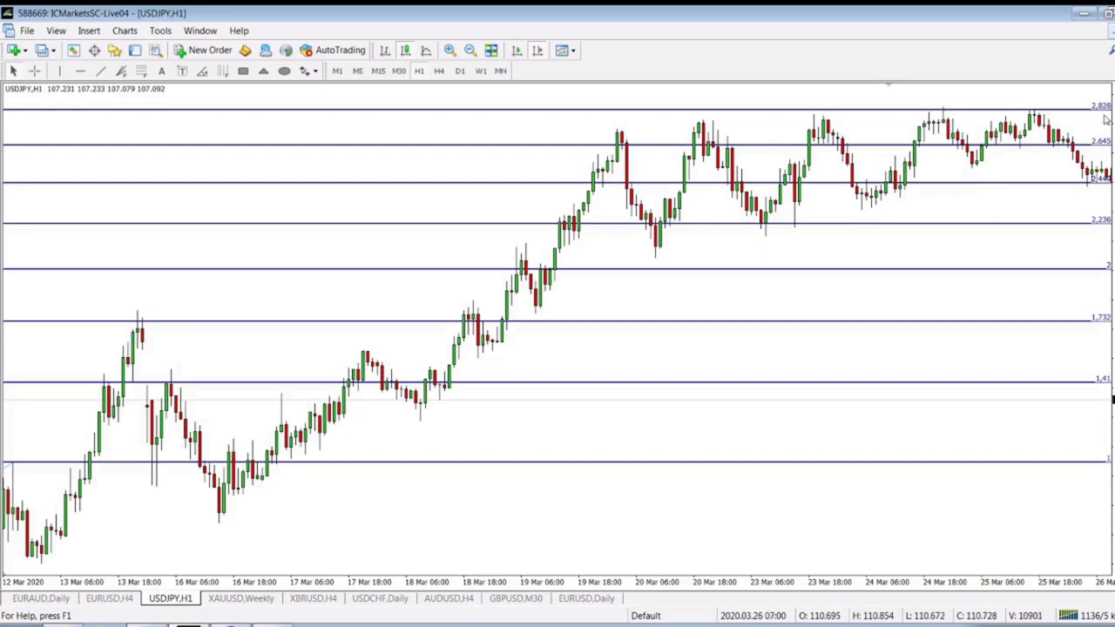
{"action": "scroll", "coordinate": [1104, 117], "scroll_direction": "down", "scroll_amount": 3}
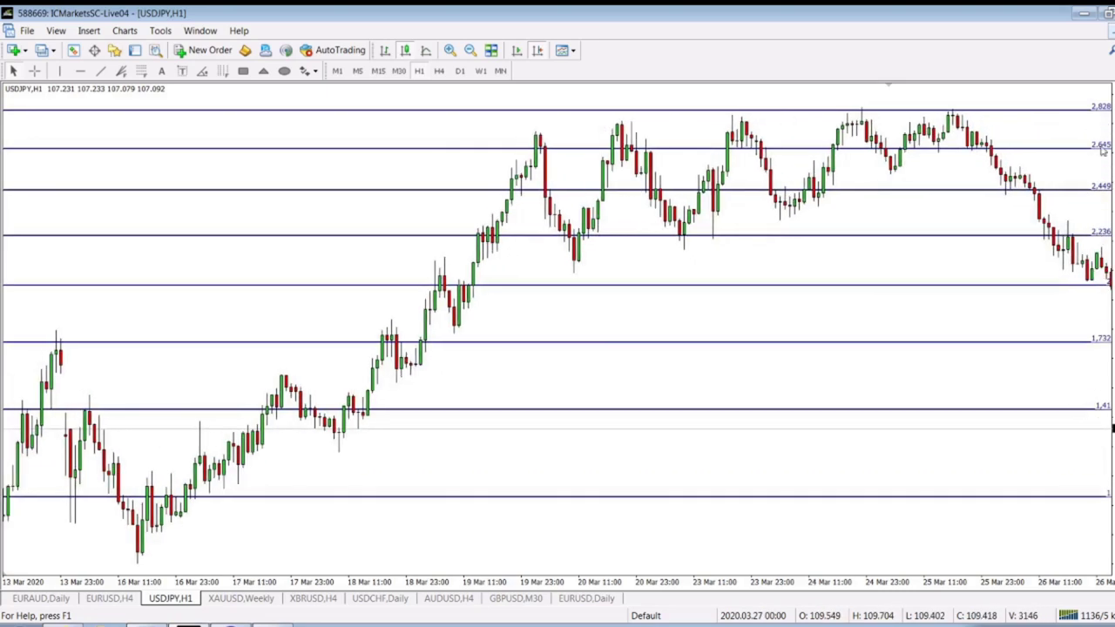
{"action": "scroll", "coordinate": [1104, 117], "scroll_direction": "down", "scroll_amount": 15}
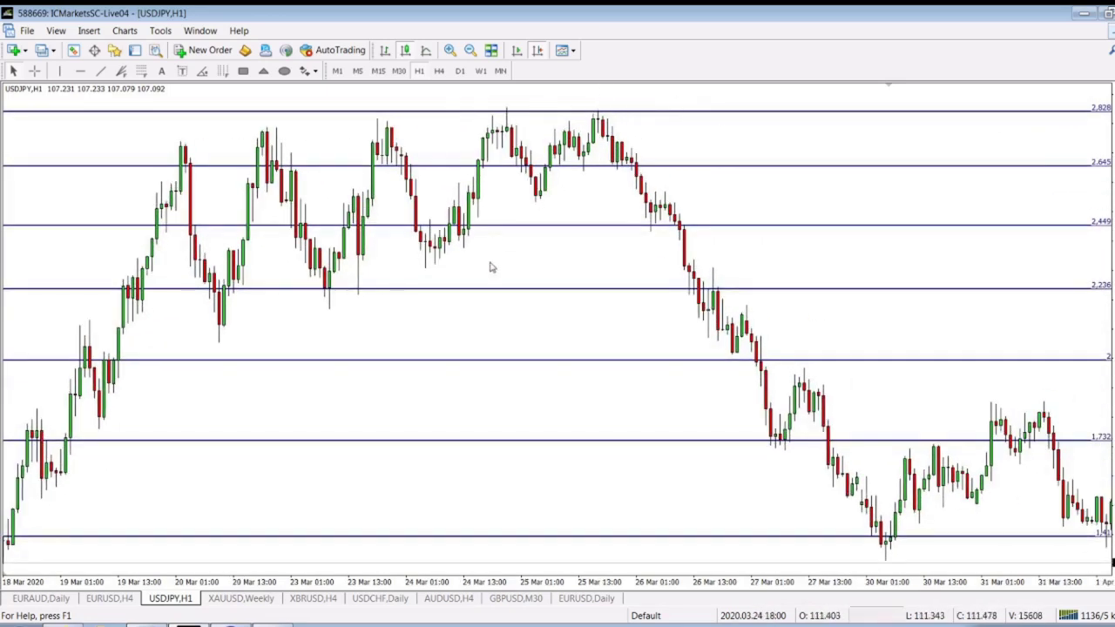
{"action": "scroll", "coordinate": [451, 306], "scroll_direction": "down", "scroll_amount": 8}
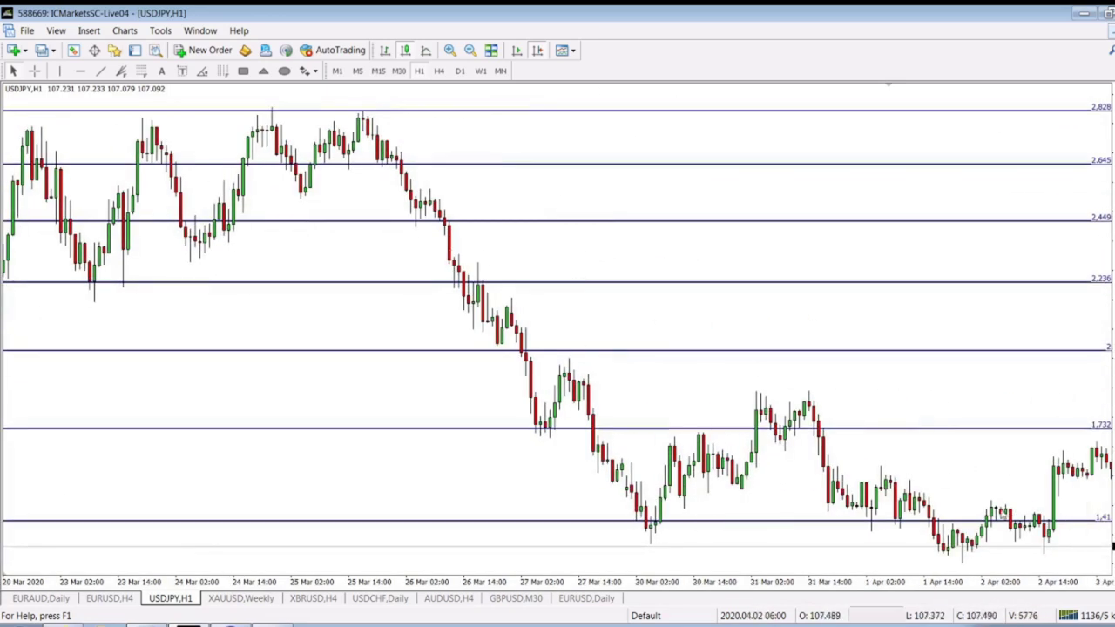
{"action": "left_click", "coordinate": [378, 70]}
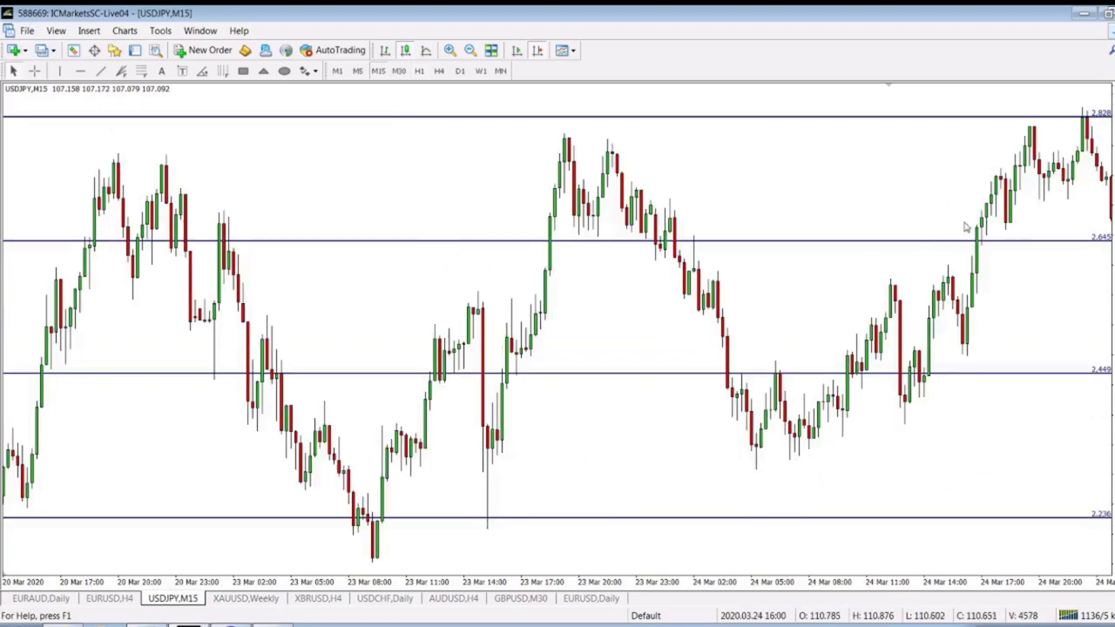
Step: Pan the M15 chart through 26–31 March, dipping to 1.41 and rebounding past 1.732
{"action": "scroll", "coordinate": [982, 216], "scroll_direction": "down", "scroll_amount": 4}
{"action": "scroll", "coordinate": [1019, 249], "scroll_direction": "down", "scroll_amount": 3}
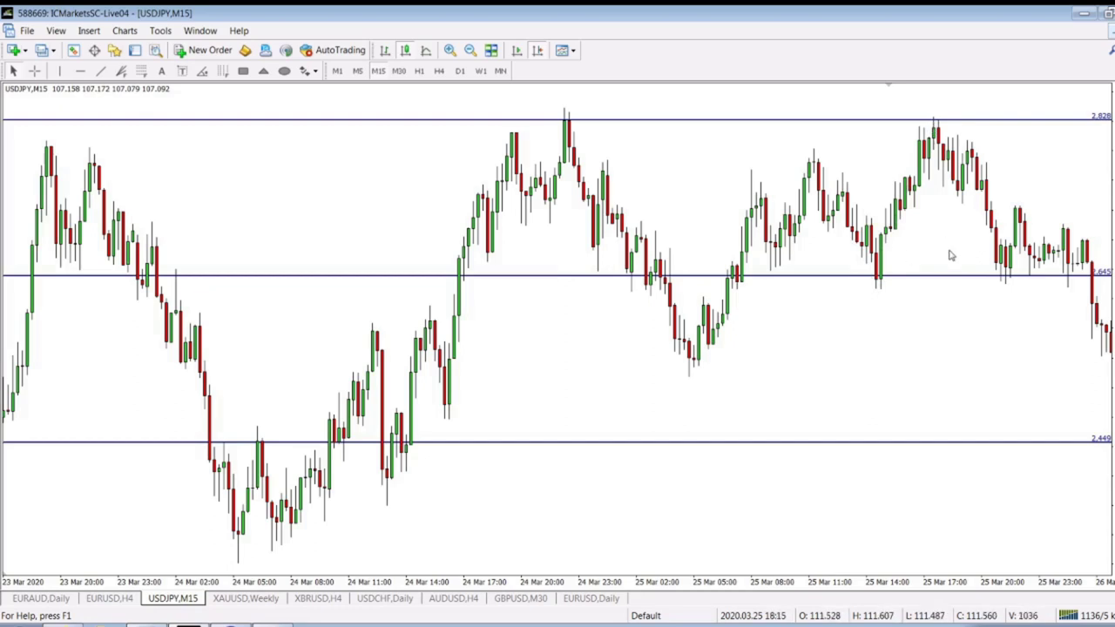
{"action": "left_click_drag", "start_coordinate": [951, 255], "coordinate": [838, 219]}
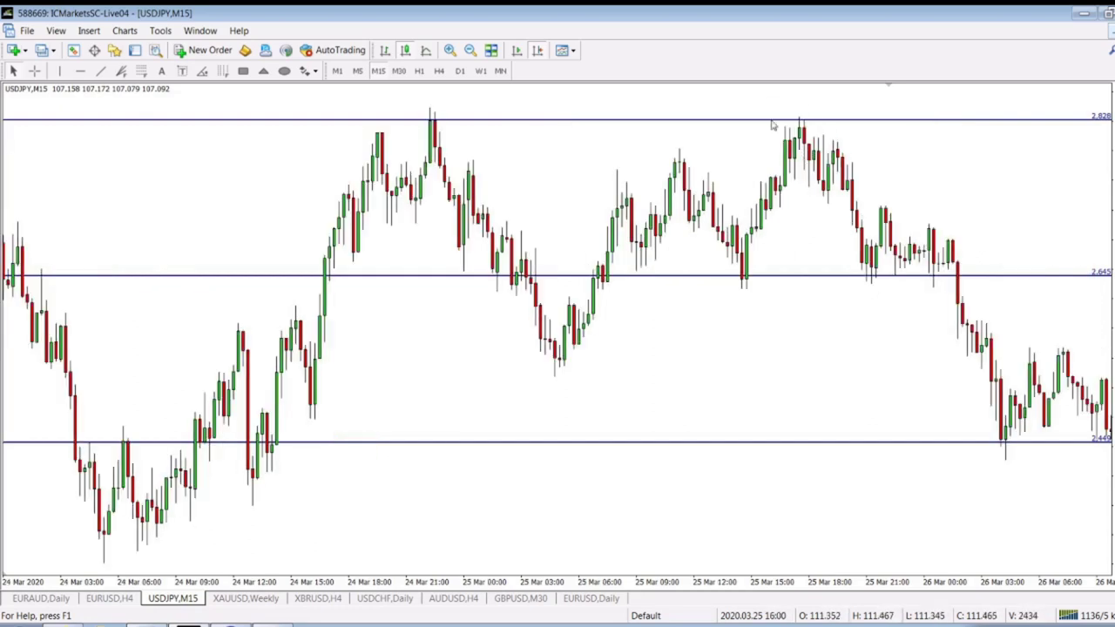
{"action": "scroll", "coordinate": [928, 192], "scroll_direction": "down", "scroll_amount": 3}
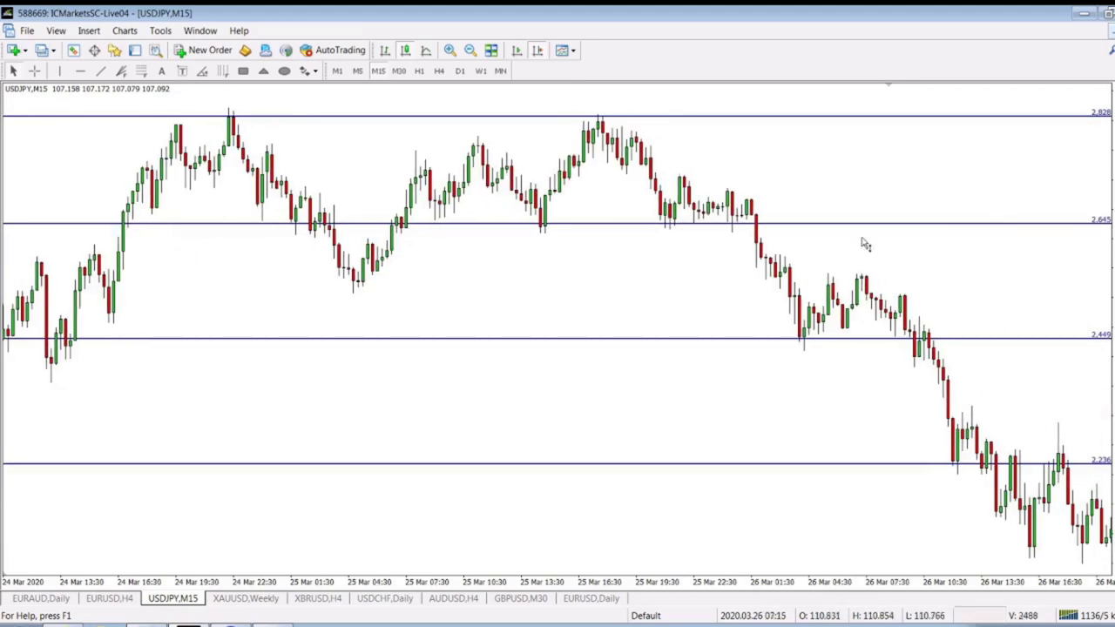
{"action": "scroll", "coordinate": [960, 259], "scroll_direction": "down", "scroll_amount": 5}
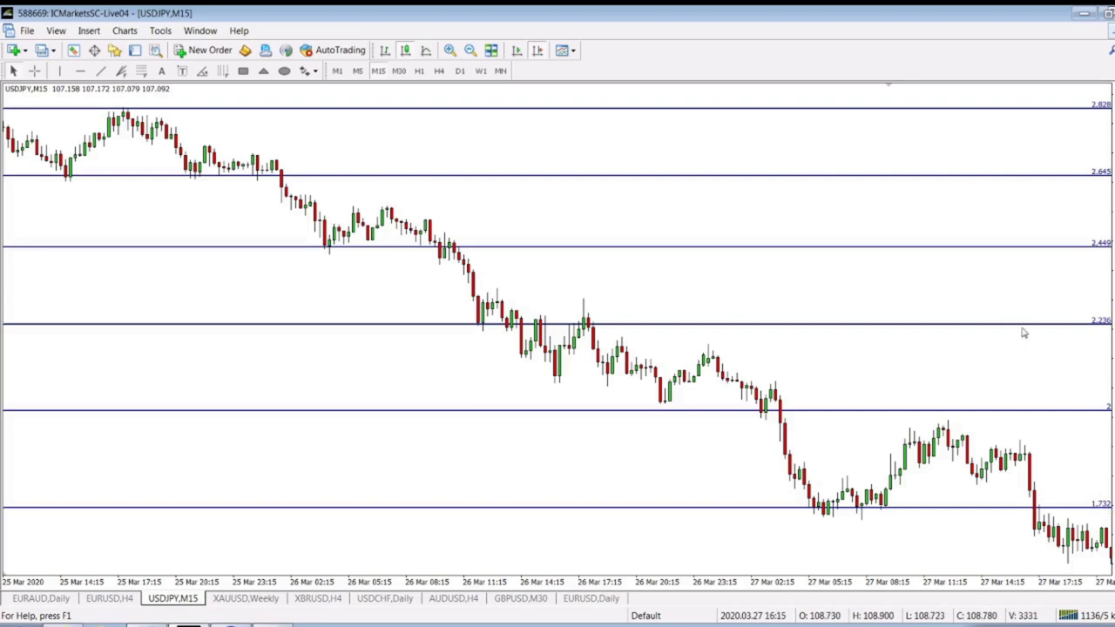
{"action": "left_click_drag", "start_coordinate": [1025, 355], "coordinate": [545, 257]}
{"action": "scroll", "coordinate": [543, 257], "scroll_direction": "down", "scroll_amount": 1}
{"action": "scroll", "coordinate": [838, 302], "scroll_direction": "down", "scroll_amount": 4}
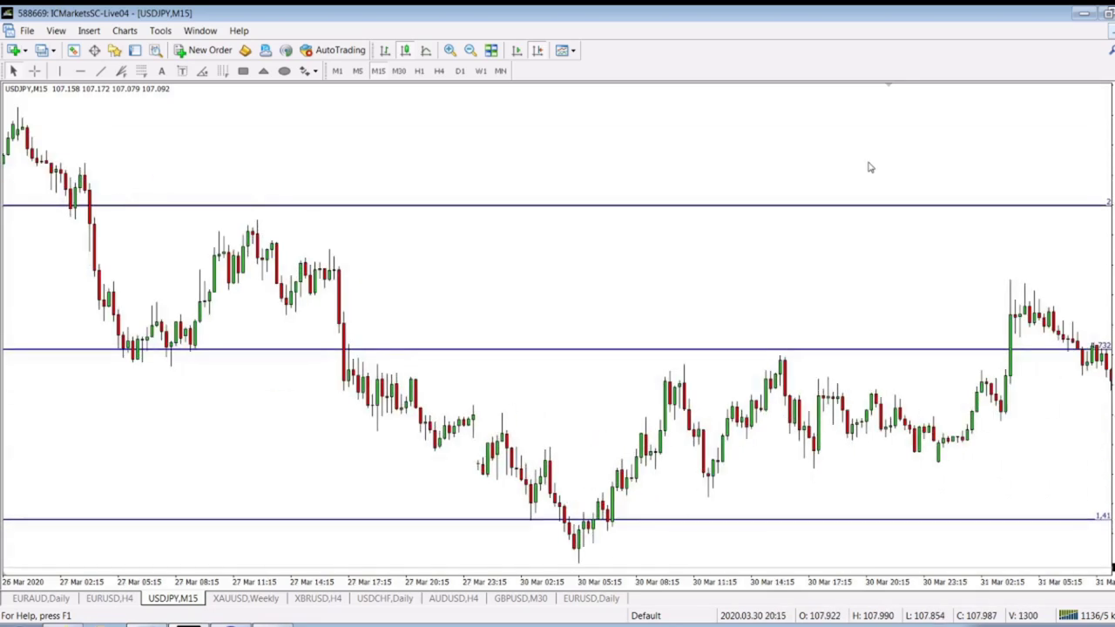